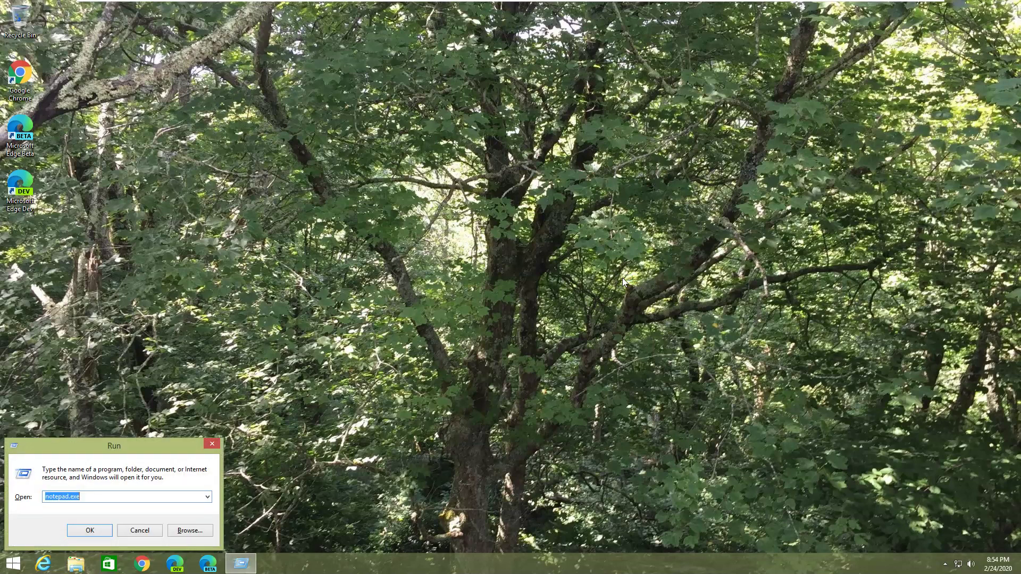
- Launch regedit from the Run box and approve the administrator permission prompt
{"action": "type", "text": "regedit"}
{"action": "key", "text": "Return"}
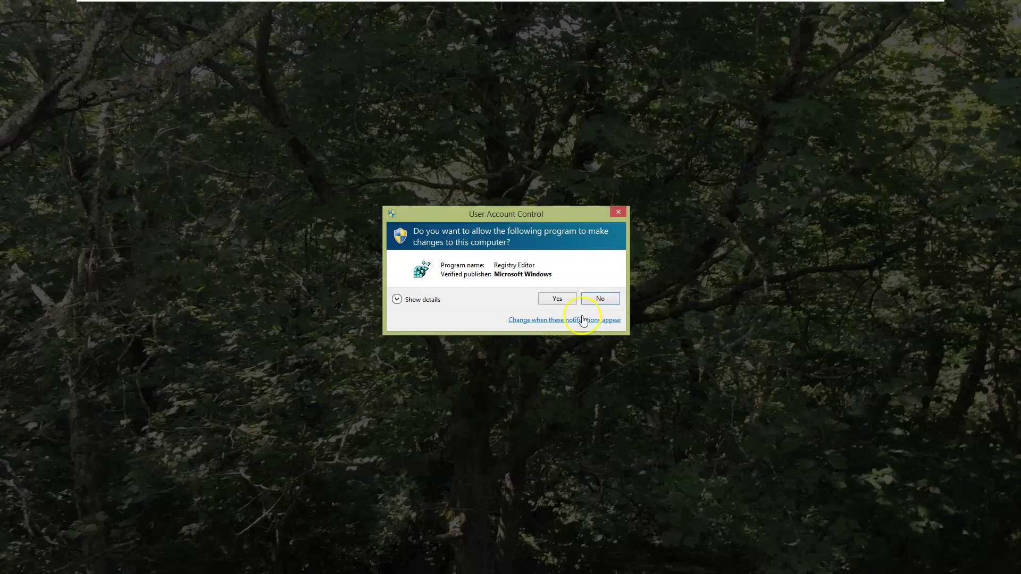
{"action": "left_click", "coordinate": [574, 299]}
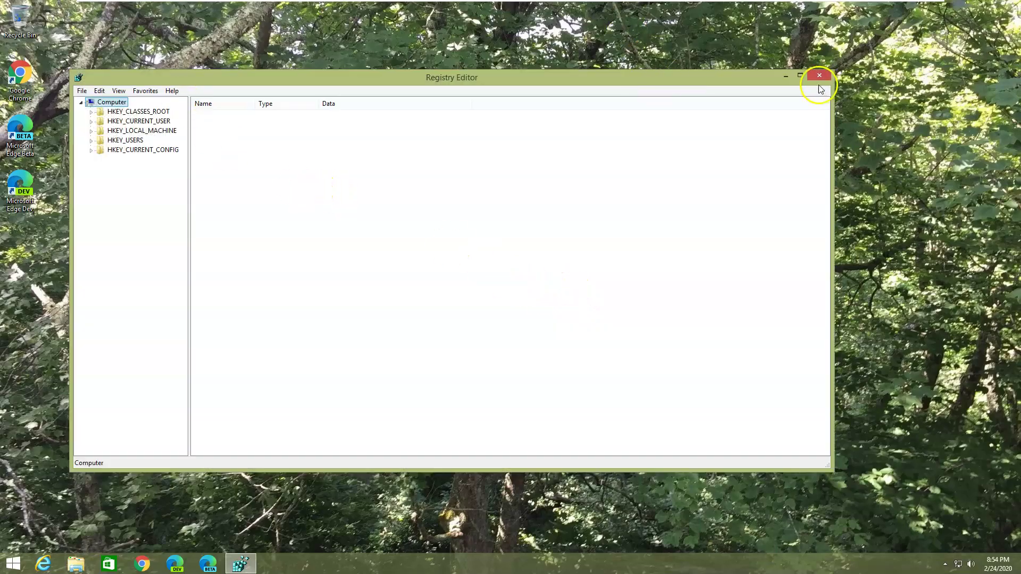
- Maximize Registry Editor and expand the HKEY_CLASSES_ROOT hive
{"action": "left_click", "coordinate": [800, 75]}
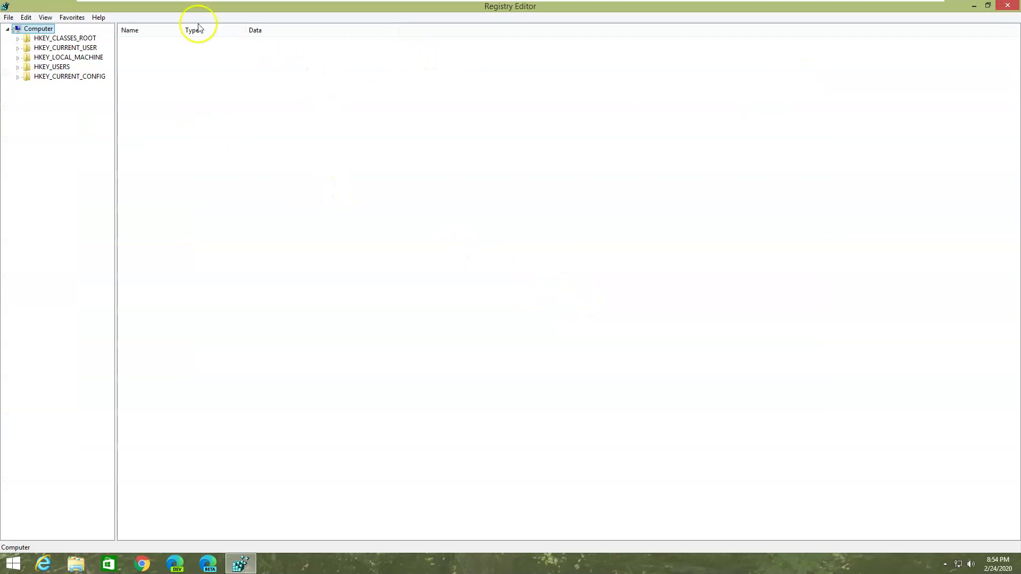
{"action": "left_click", "coordinate": [48, 40]}
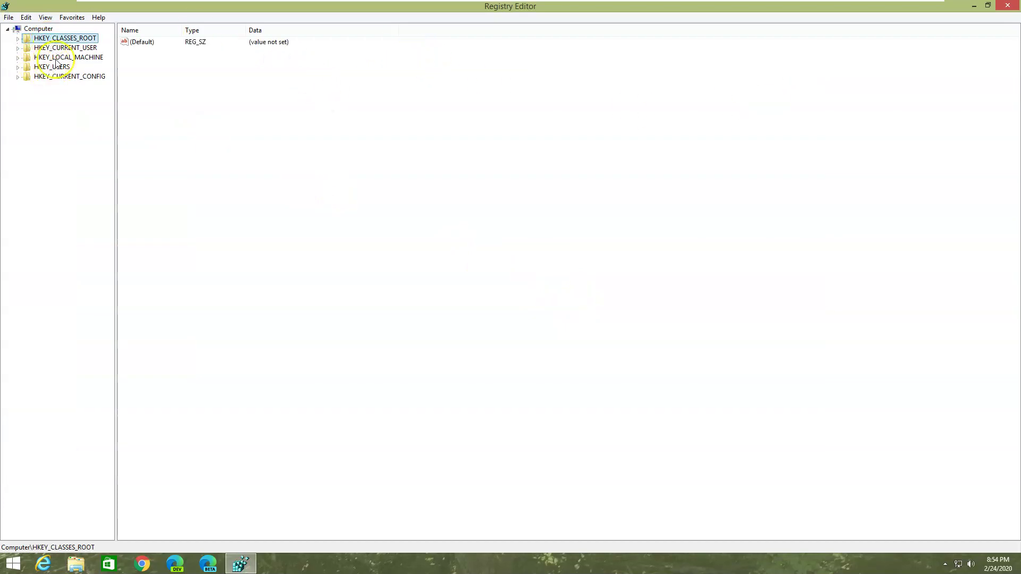
{"action": "left_click", "coordinate": [18, 39]}
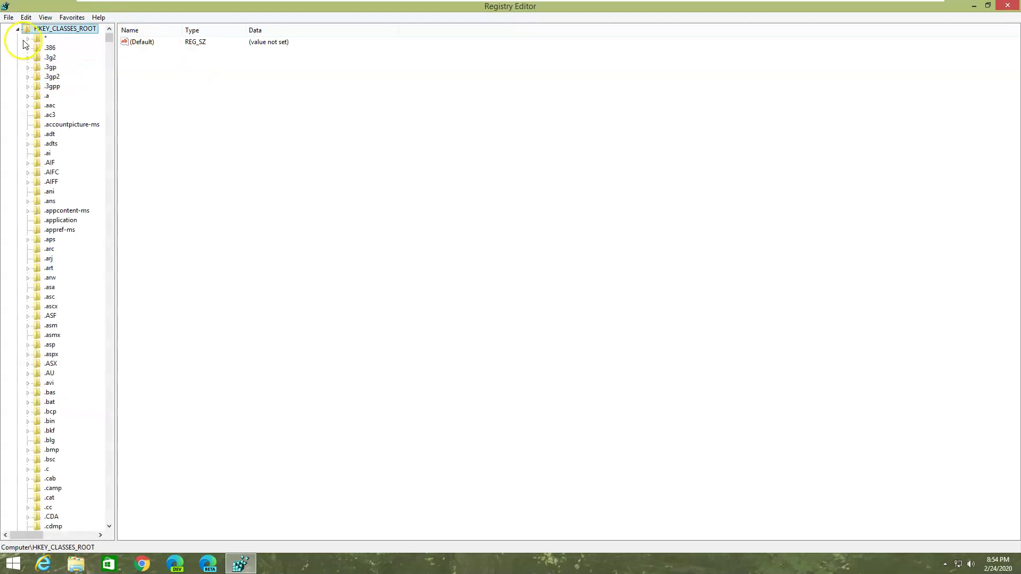
- Create a new key under HKEY_CLASSES_ROOT and name it .kiet
{"action": "right_click", "coordinate": [76, 31]}
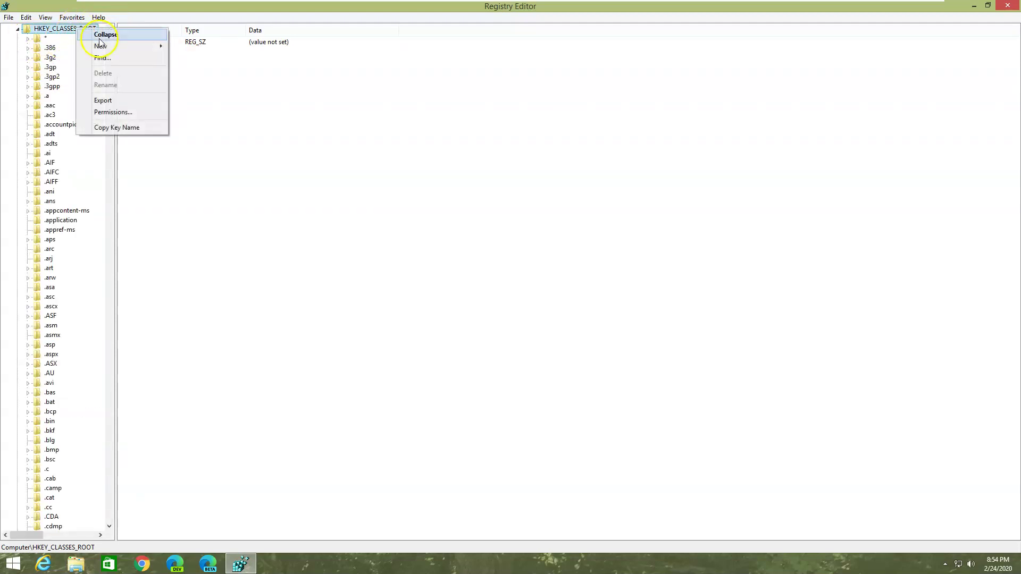
{"action": "left_click", "coordinate": [35, 31]}
{"action": "right_click", "coordinate": [36, 31]}
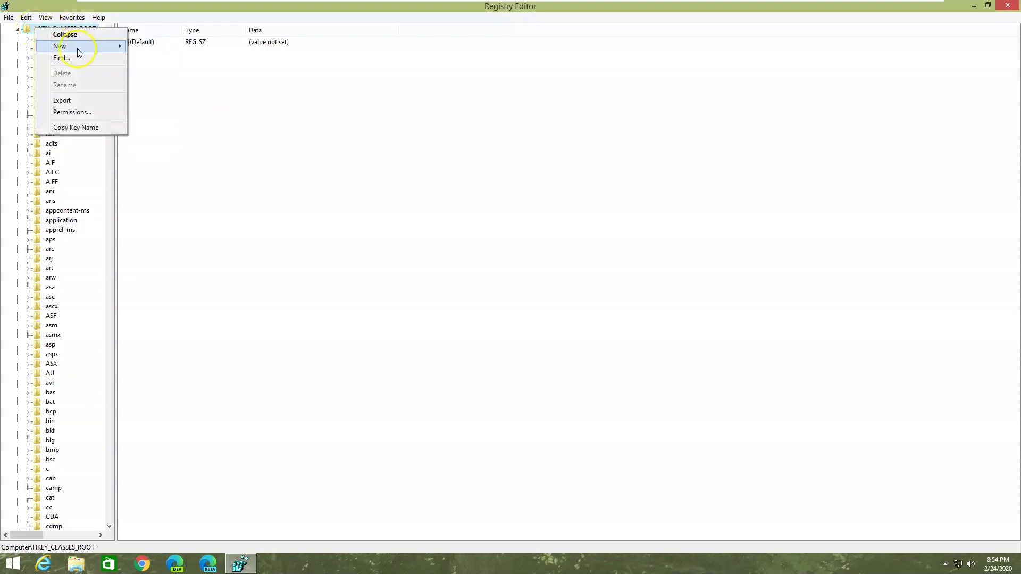
{"action": "mouse_move", "coordinate": [99, 46]}
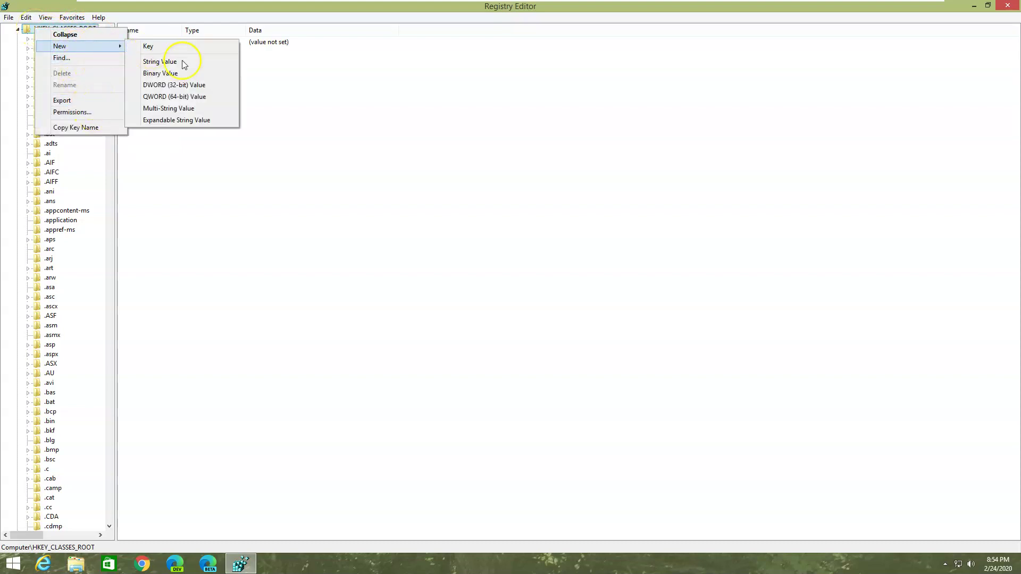
{"action": "left_click", "coordinate": [168, 46]}
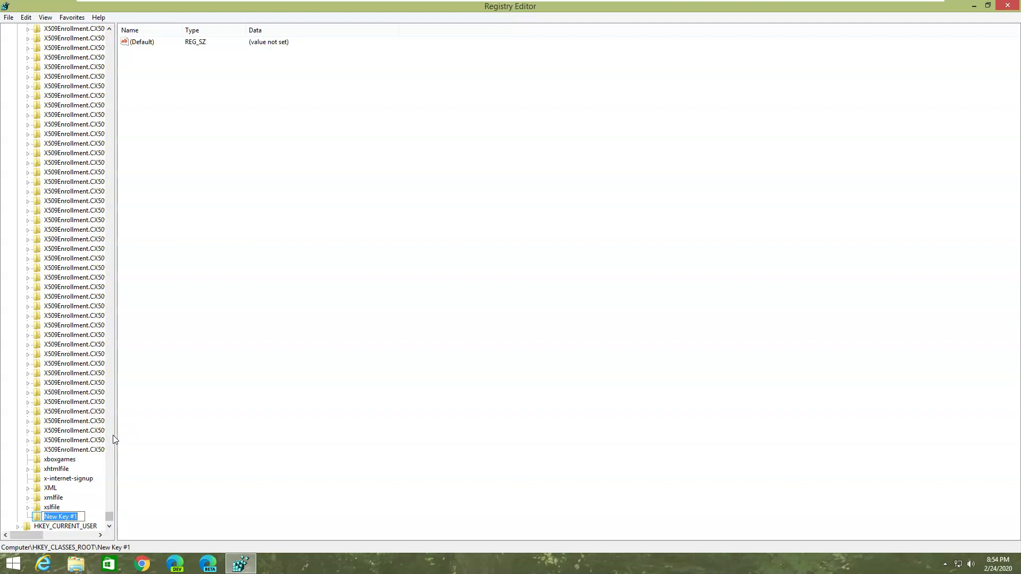
{"action": "key", "text": "BackSpace"}
{"action": "type", "text": ".kiet"}
{"action": "left_click", "coordinate": [109, 399]}
{"action": "scroll", "coordinate": [94, 425], "scroll_direction": "down", "scroll_amount": 3}
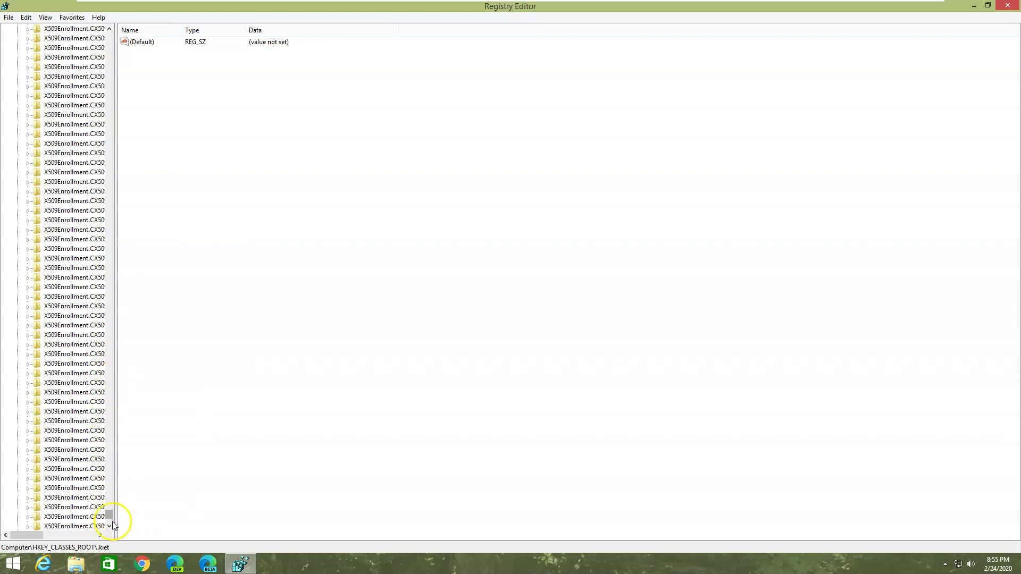
{"action": "scroll", "coordinate": [108, 524], "scroll_direction": "down", "scroll_amount": 5}
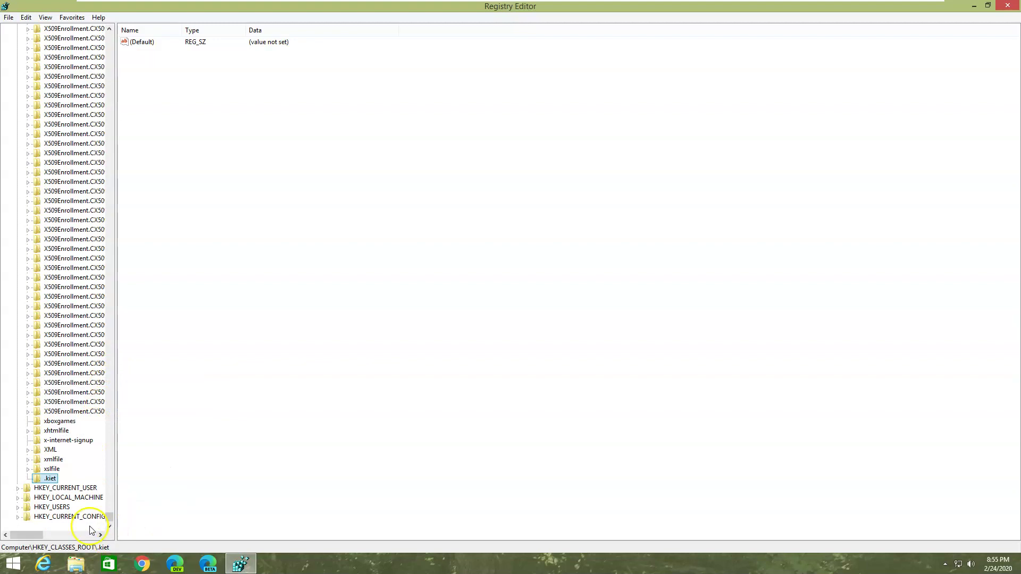
{"action": "right_click", "coordinate": [81, 478]}
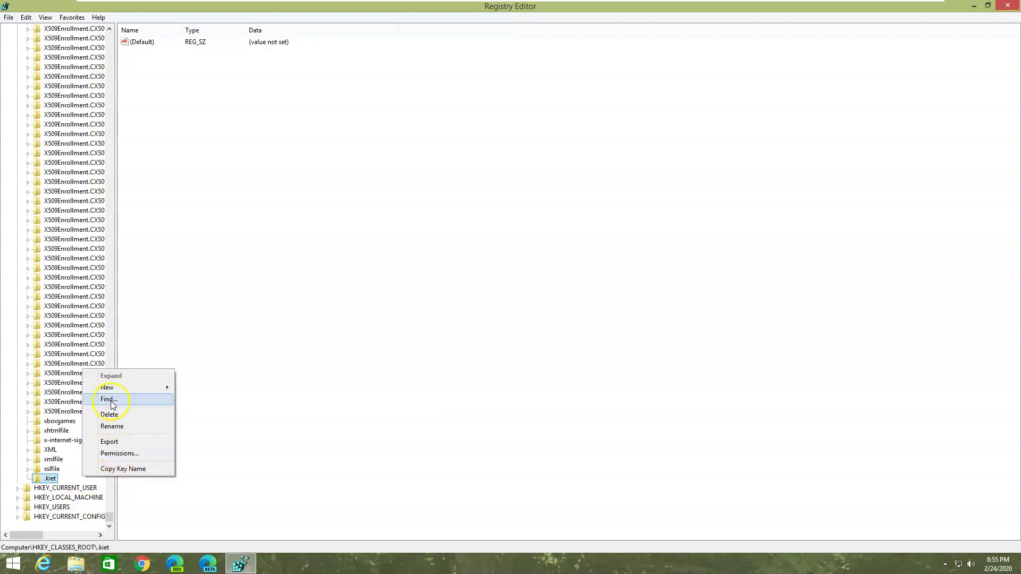
{"action": "mouse_move", "coordinate": [128, 387]}
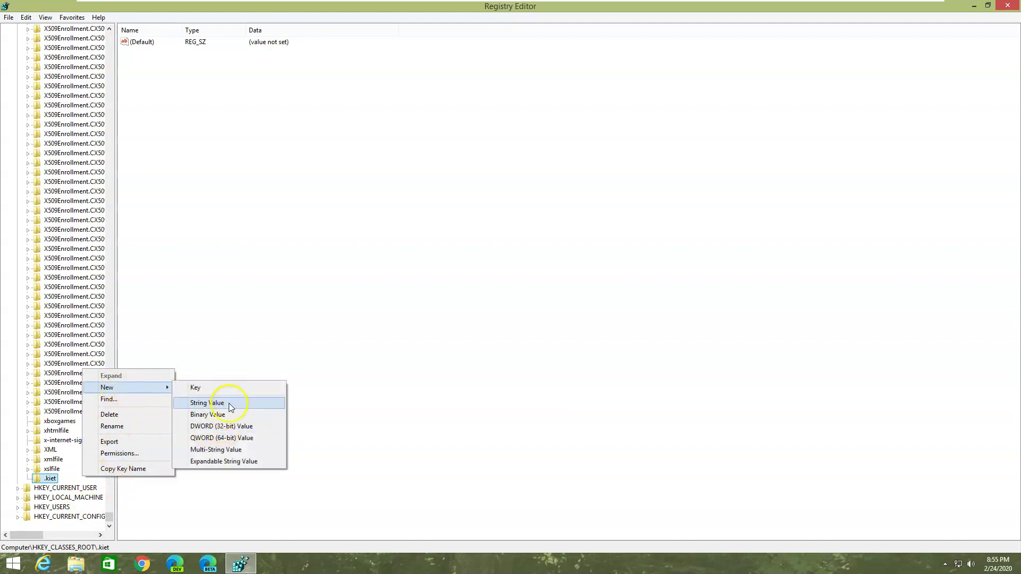
{"action": "left_click", "coordinate": [237, 392]}
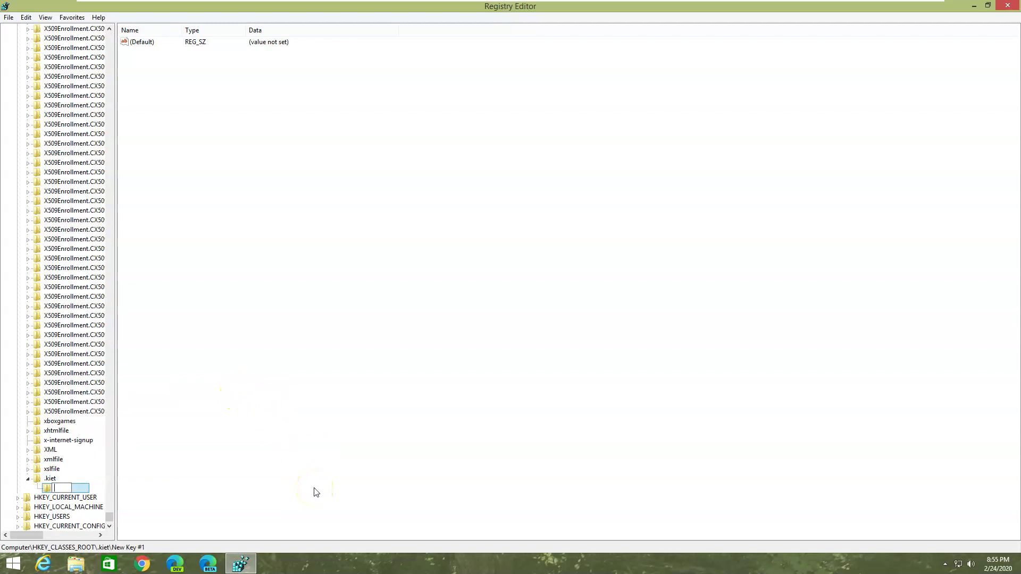
{"action": "left_click", "coordinate": [92, 490]}
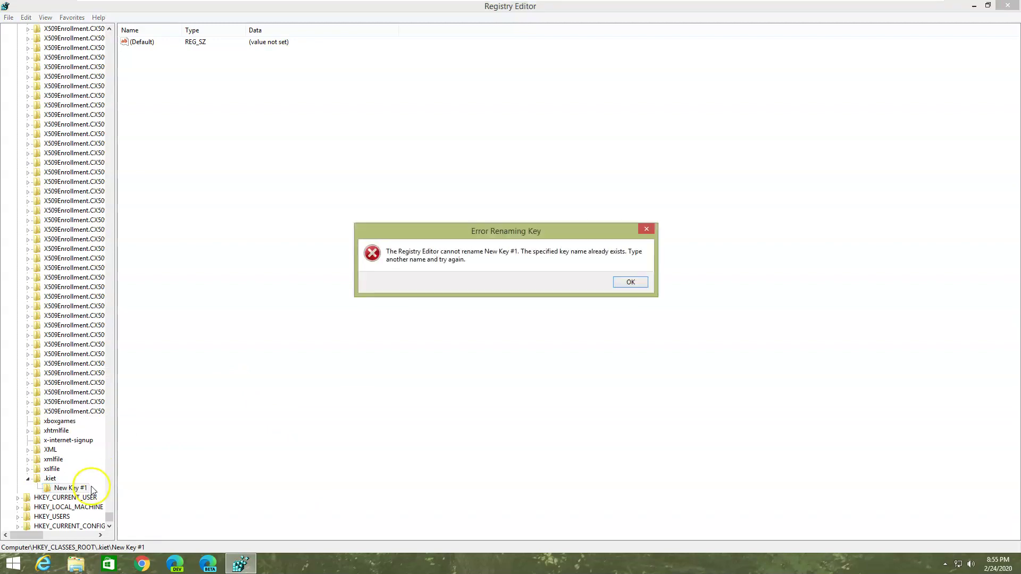
{"action": "left_click", "coordinate": [644, 282]}
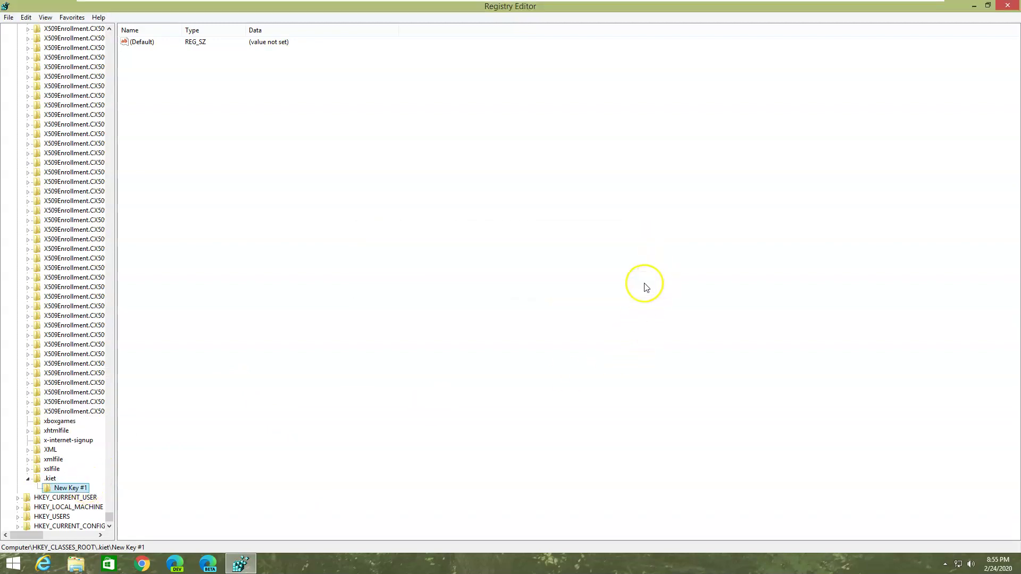
{"action": "key", "text": "Delete"}
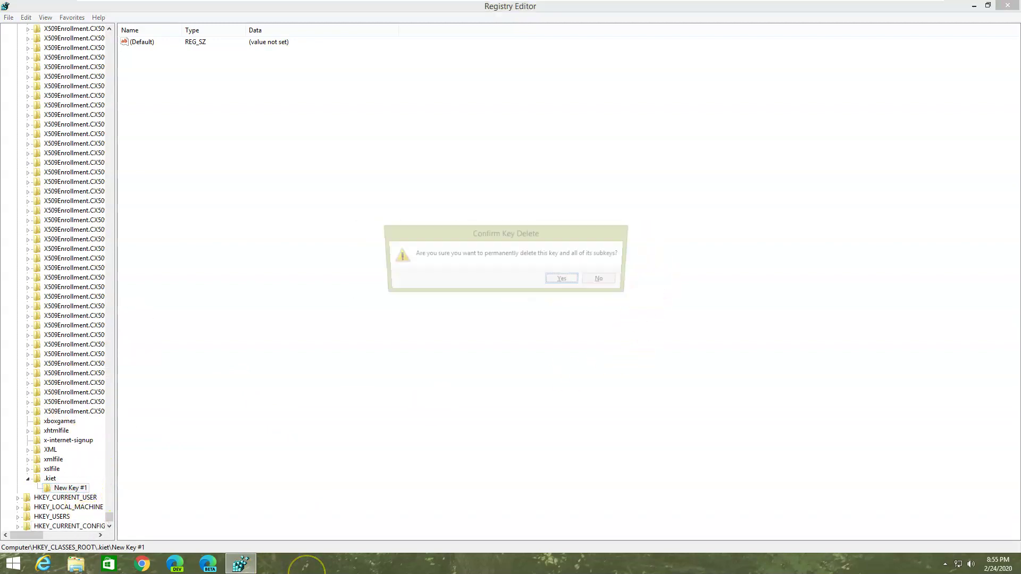
{"action": "left_click", "coordinate": [568, 280]}
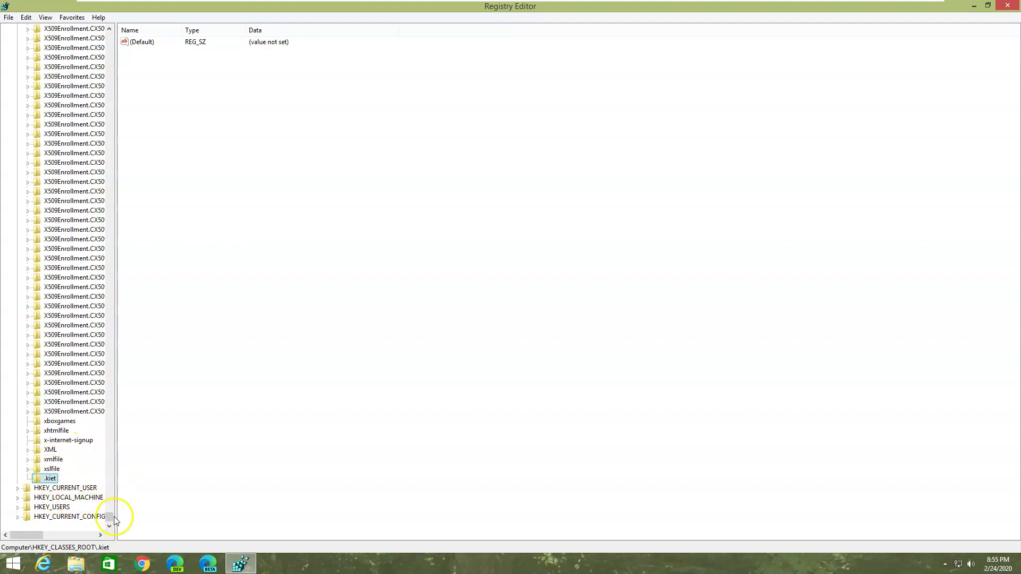
- Add a second key named .somefile under HKEY_CLASSES_ROOT, then close Registry Editor
{"action": "left_click_drag", "start_coordinate": [110, 517], "coordinate": [123, 36]}
{"action": "left_click", "coordinate": [68, 41]}
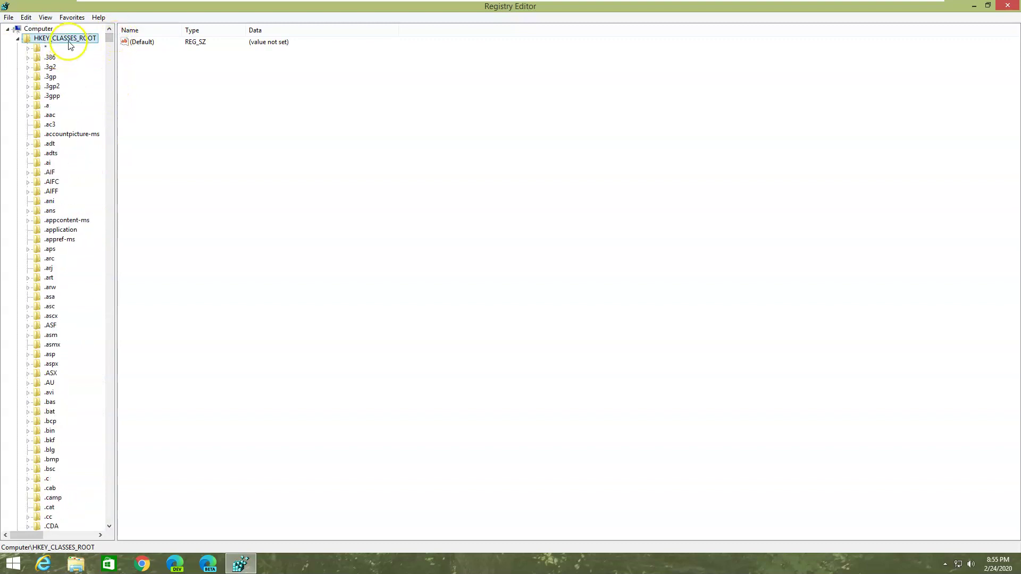
{"action": "right_click", "coordinate": [69, 43]}
{"action": "mouse_move", "coordinate": [97, 62]}
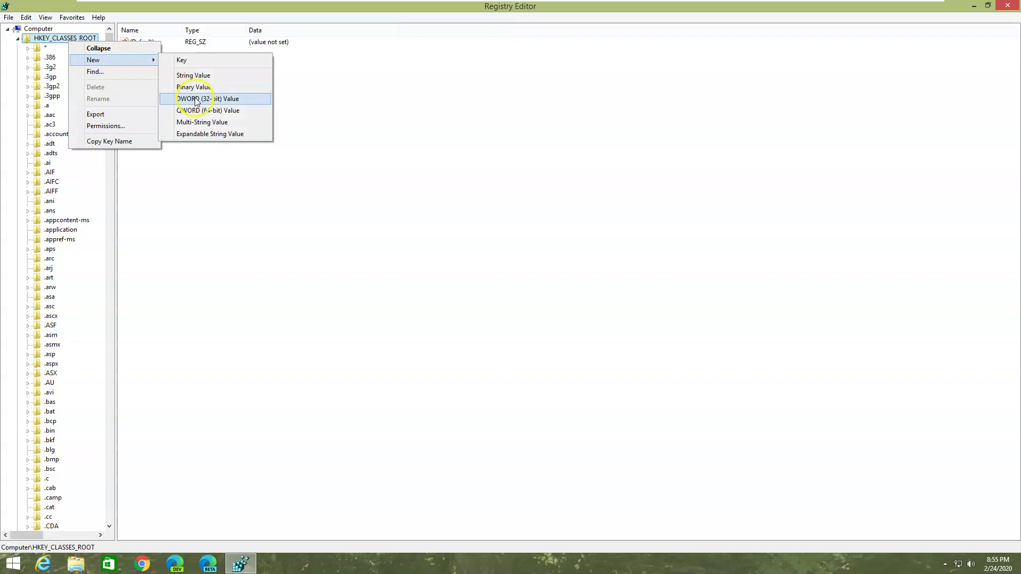
{"action": "left_click", "coordinate": [200, 61]}
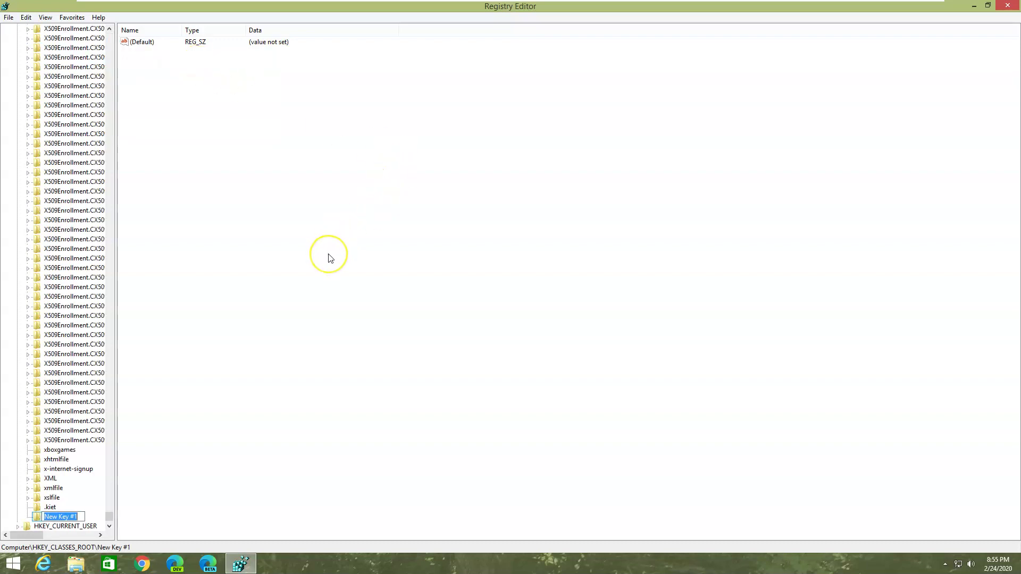
{"action": "key", "text": "BackSpace"}
{"action": "type", "text": "."}
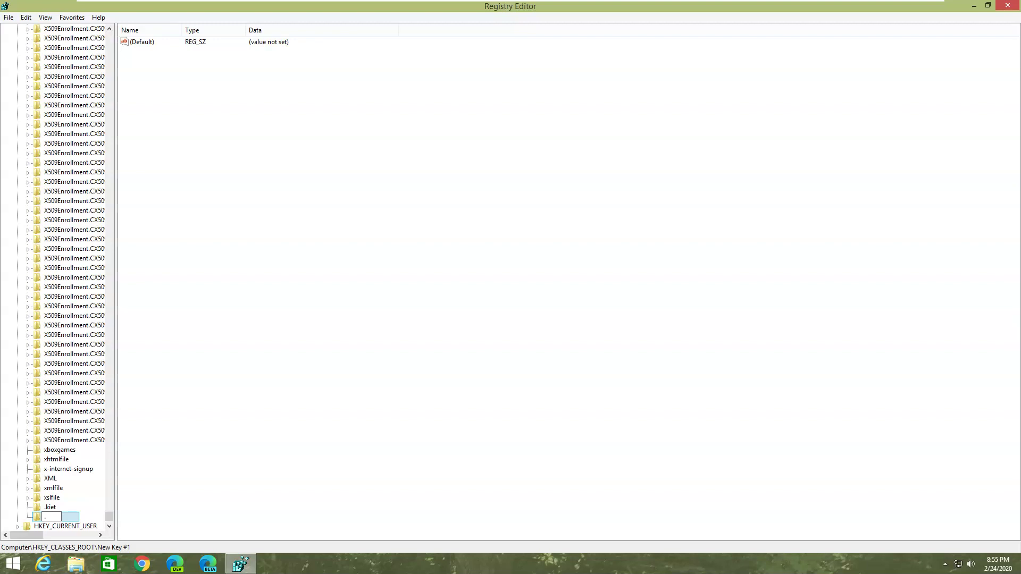
{"action": "type", "text": "somef"}
{"action": "type", "text": "ilke"}
{"action": "key", "text": "BackSpace"}
{"action": "key", "text": "BackSpace"}
{"action": "left_click", "coordinate": [245, 358]}
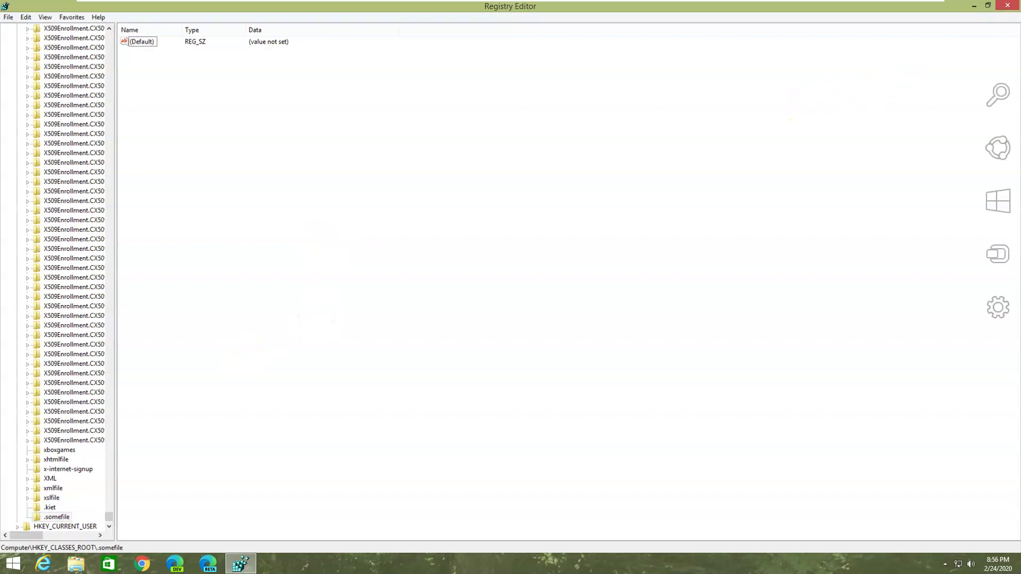
{"action": "left_click", "coordinate": [1008, 6]}
{"action": "left_click_drag", "start_coordinate": [747, 146], "coordinate": [498, 330]}
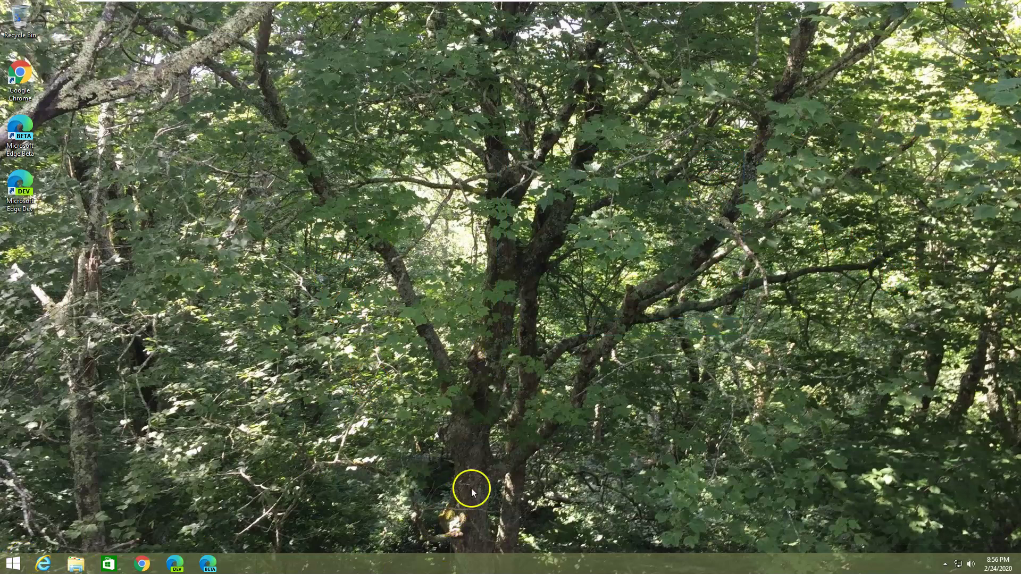
{"action": "key", "text": "ctrl+alt+Delete"}
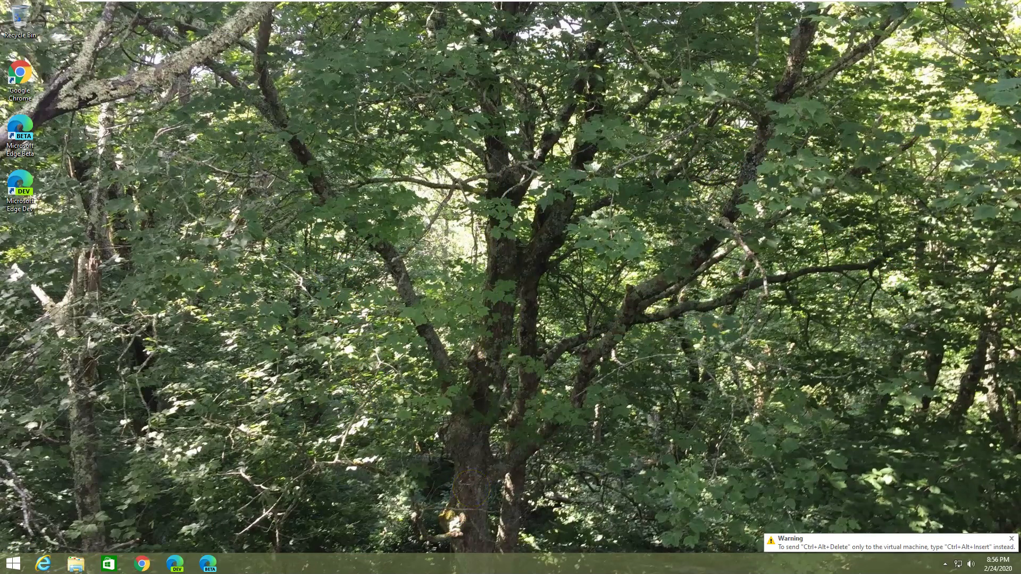
{"action": "key", "text": "ctrl+alt+Insert"}
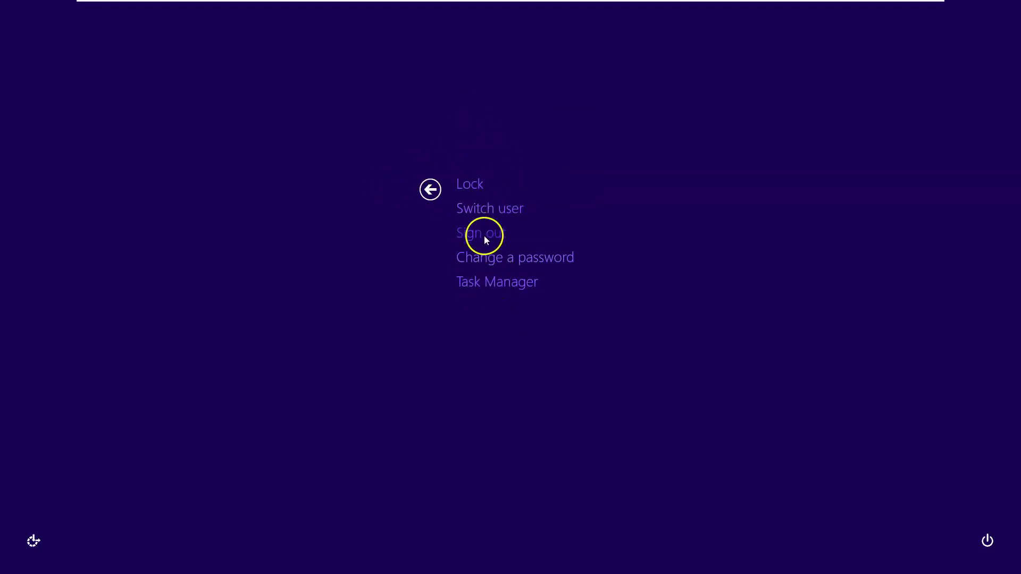
{"action": "left_click", "coordinate": [991, 552]}
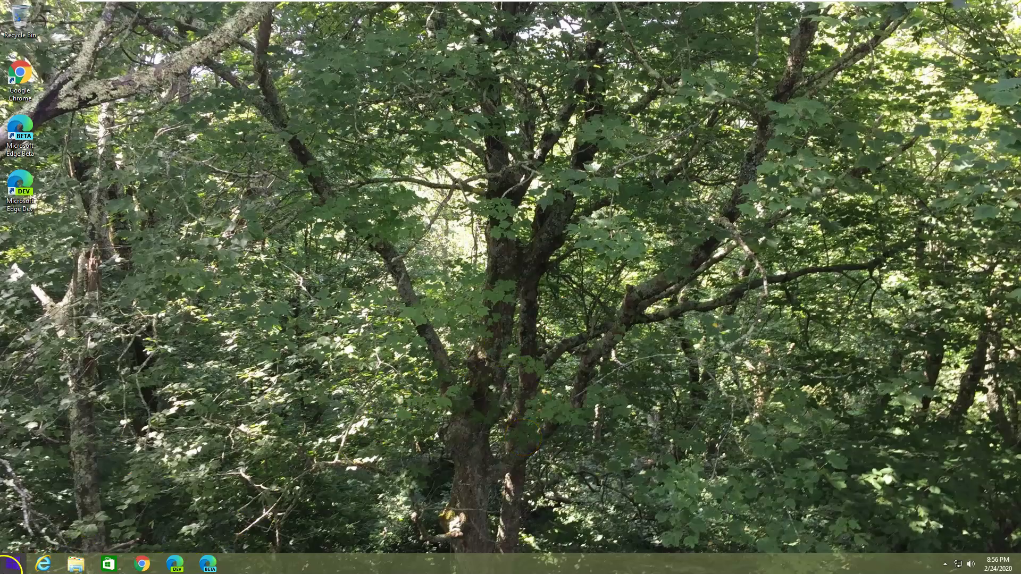
- Open the Start screen and switch to the all-apps list
{"action": "left_click", "coordinate": [10, 565]}
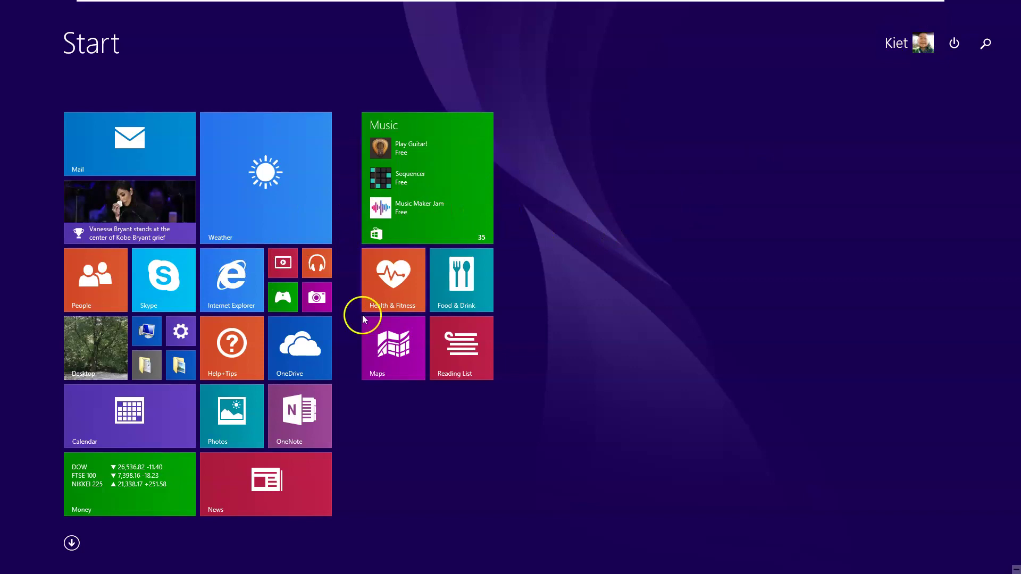
{"action": "left_click", "coordinate": [72, 544]}
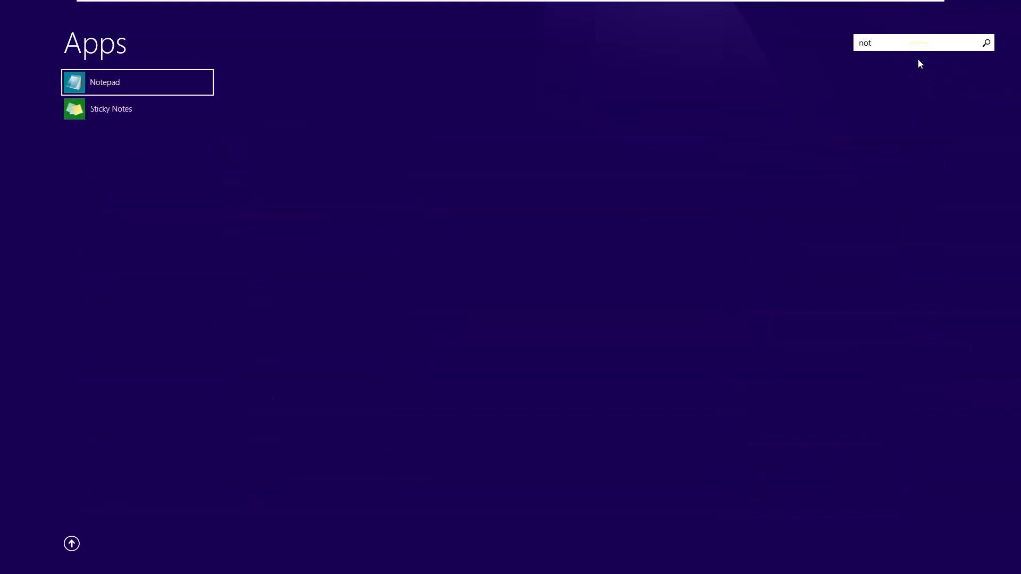
- Launch Notepad and enter aabc123 in the new document
{"action": "left_click", "coordinate": [124, 85]}
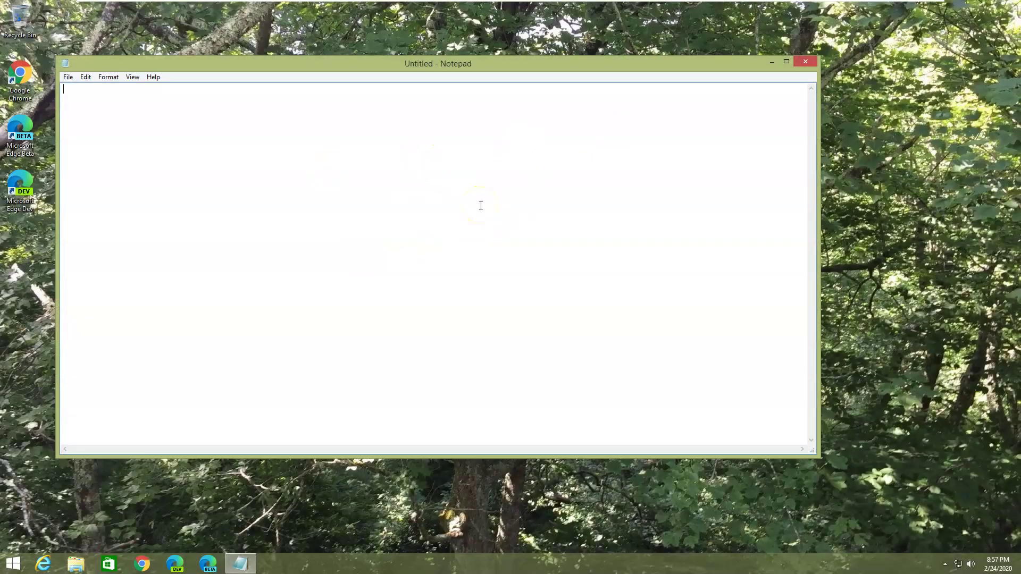
{"action": "type", "text": "aabc123"}
- Save the document to Documents as 1.kiet with the All Files type
{"action": "left_click", "coordinate": [806, 62]}
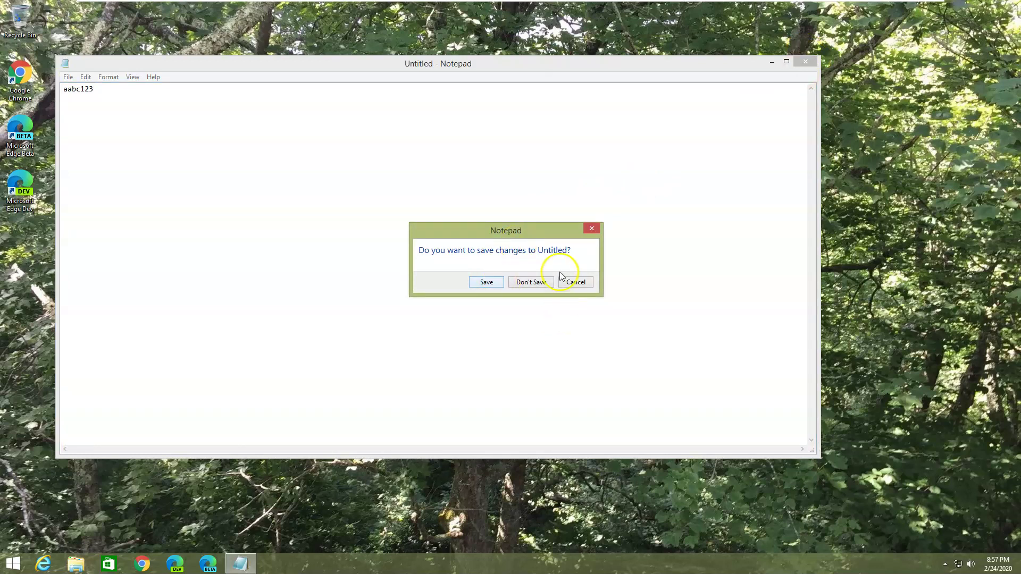
{"action": "left_click", "coordinate": [487, 284]}
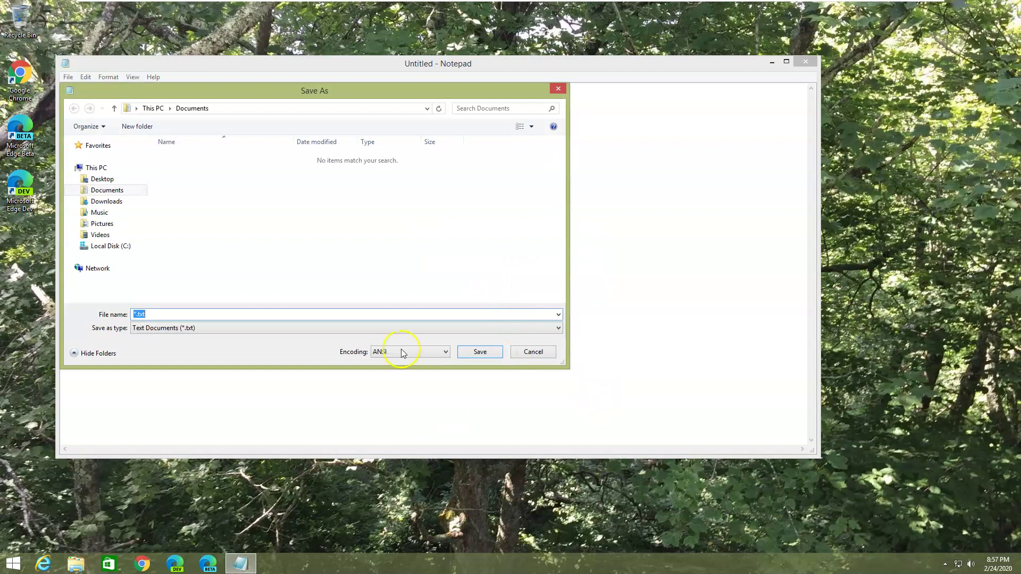
{"action": "left_click", "coordinate": [517, 329]}
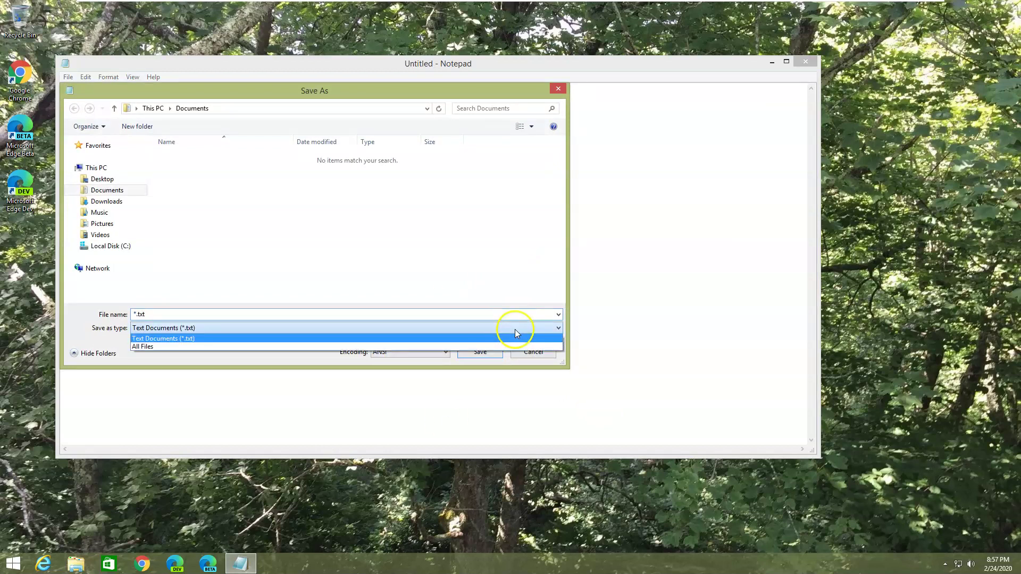
{"action": "left_click", "coordinate": [479, 353]}
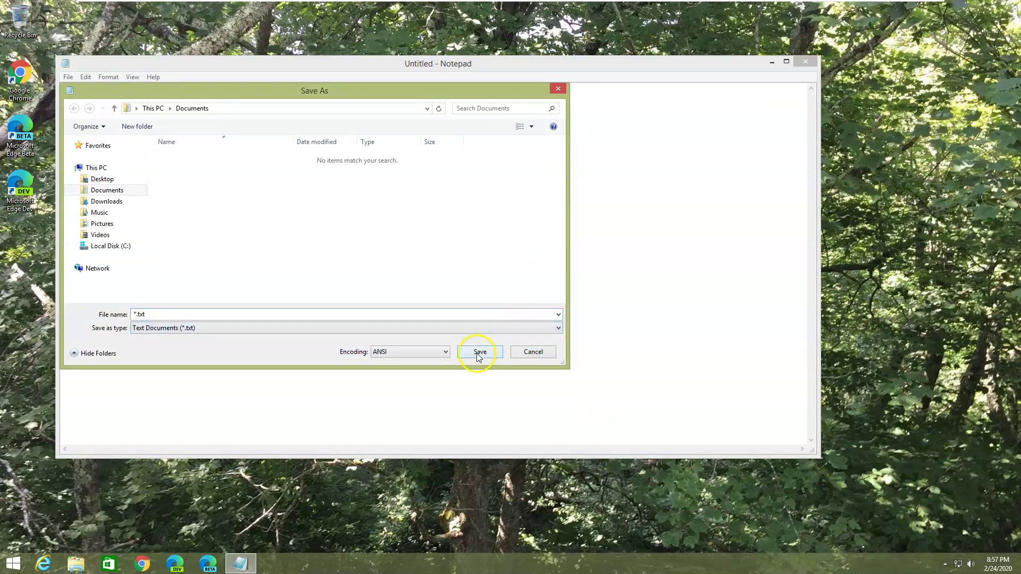
{"action": "left_click", "coordinate": [445, 329]}
{"action": "left_click", "coordinate": [422, 347]}
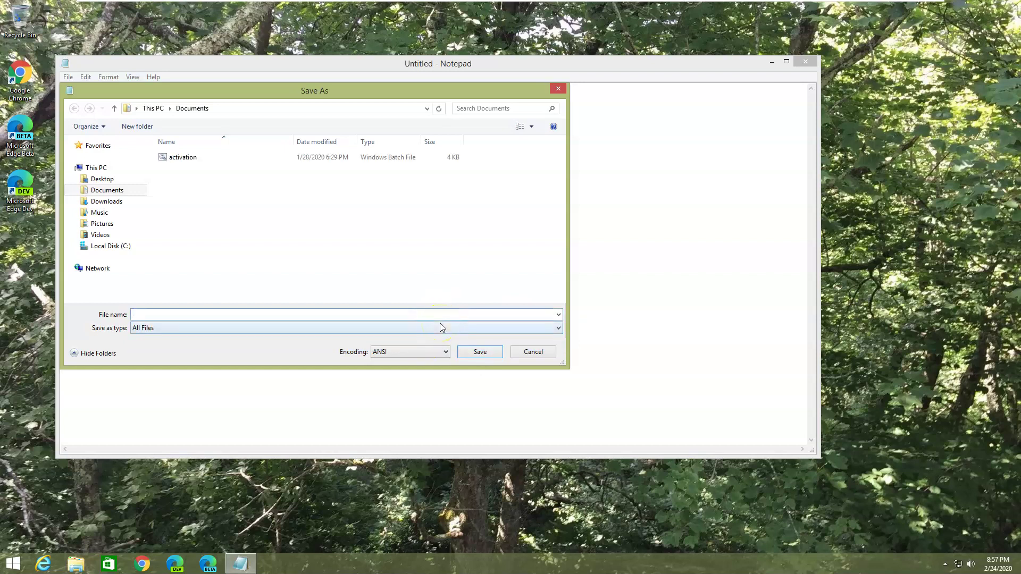
{"action": "type", "text": "lfkfjlk;"}
{"action": "key", "text": "BackSpace"}
{"action": "key", "text": "BackSpace"}
{"action": "key", "text": "BackSpace"}
{"action": "key", "text": "BackSpace"}
{"action": "key", "text": "BackSpace"}
{"action": "key", "text": "BackSpace"}
{"action": "key", "text": "BackSpace"}
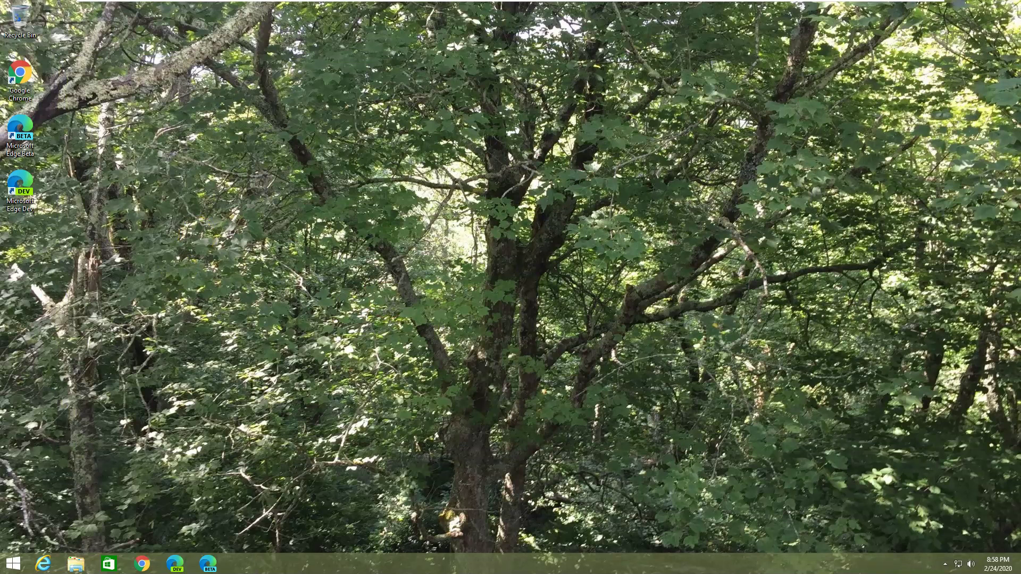
- Open a maximized File Explorer on Documents and select 1.kiet
{"action": "left_click", "coordinate": [73, 567]}
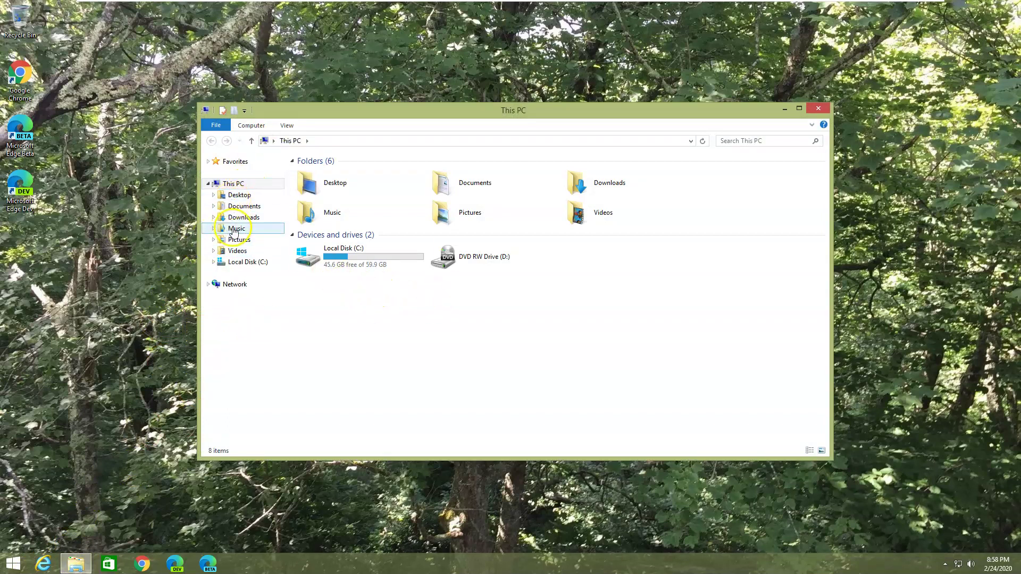
{"action": "left_click", "coordinate": [799, 108]}
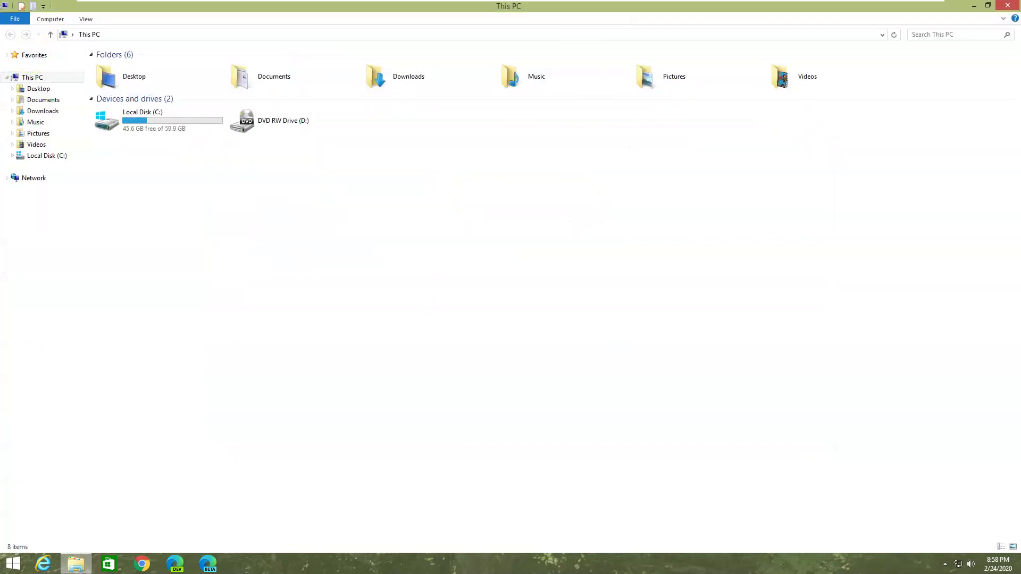
{"action": "left_click", "coordinate": [44, 99]}
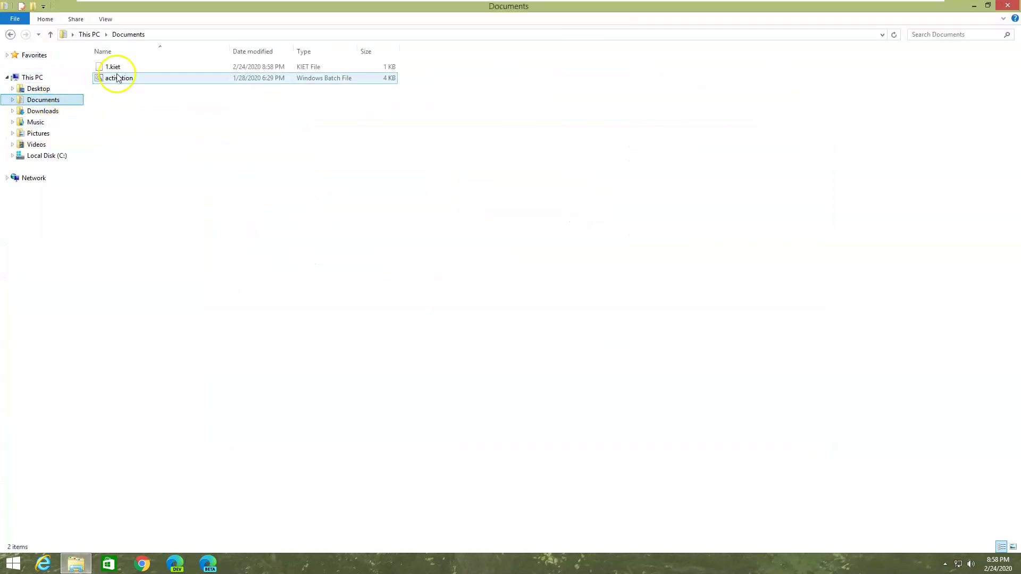
{"action": "left_click", "coordinate": [140, 67]}
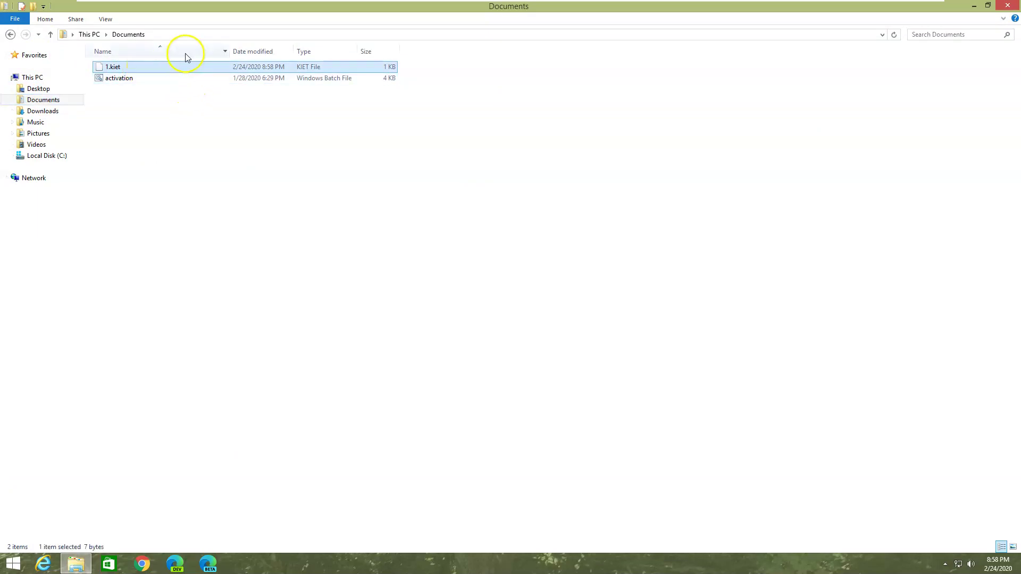
- Open 1.kiet with Notepad and close the Documents window
{"action": "double_click", "coordinate": [198, 71]}
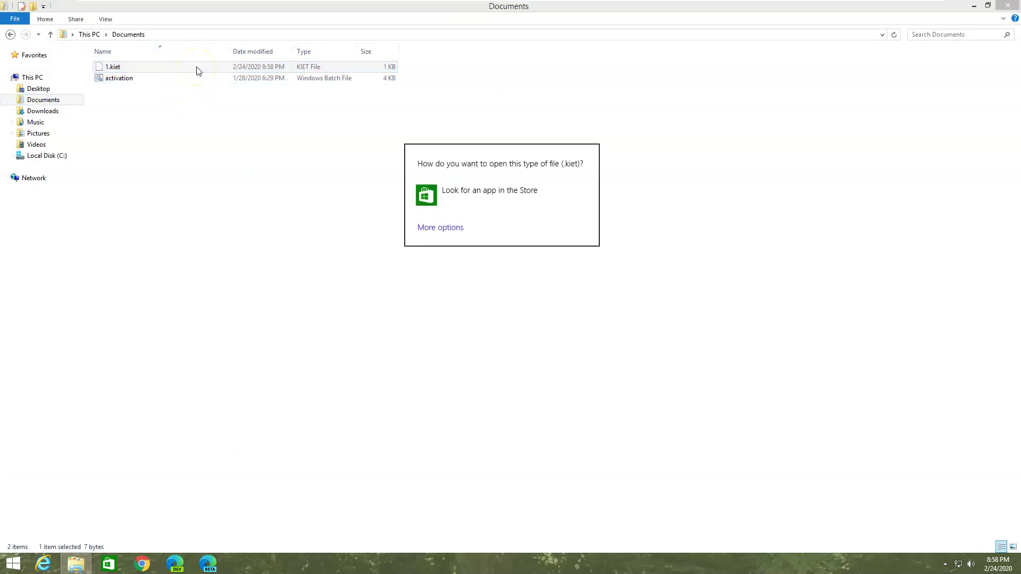
{"action": "left_click", "coordinate": [441, 228]}
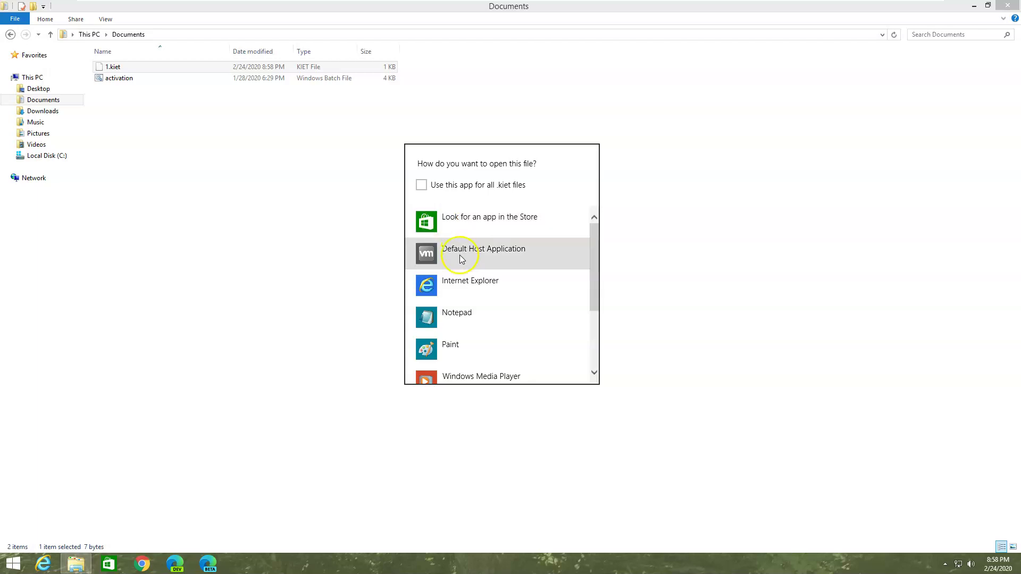
{"action": "left_click", "coordinate": [445, 327]}
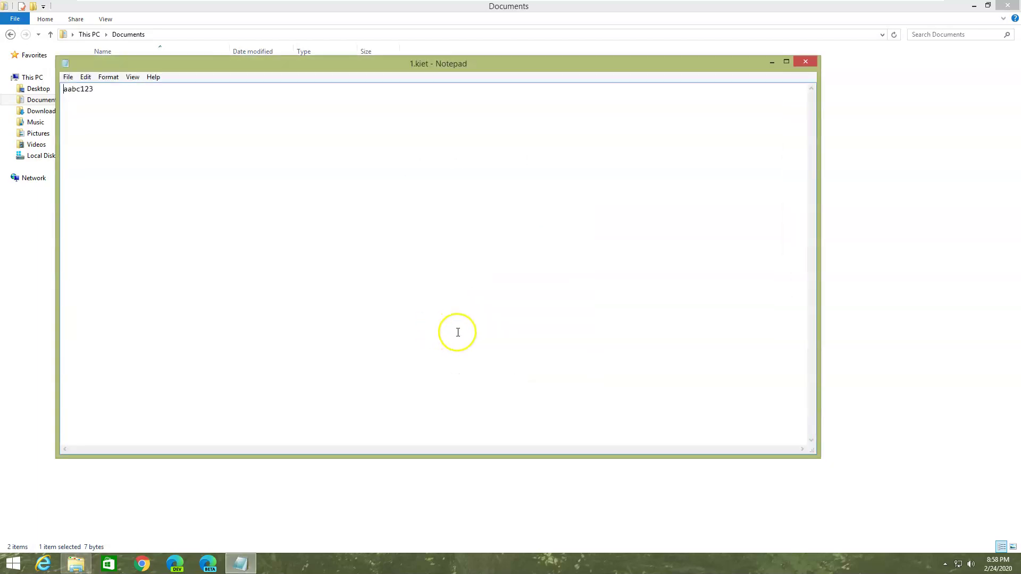
{"action": "left_click_drag", "start_coordinate": [540, 68], "coordinate": [577, 96]}
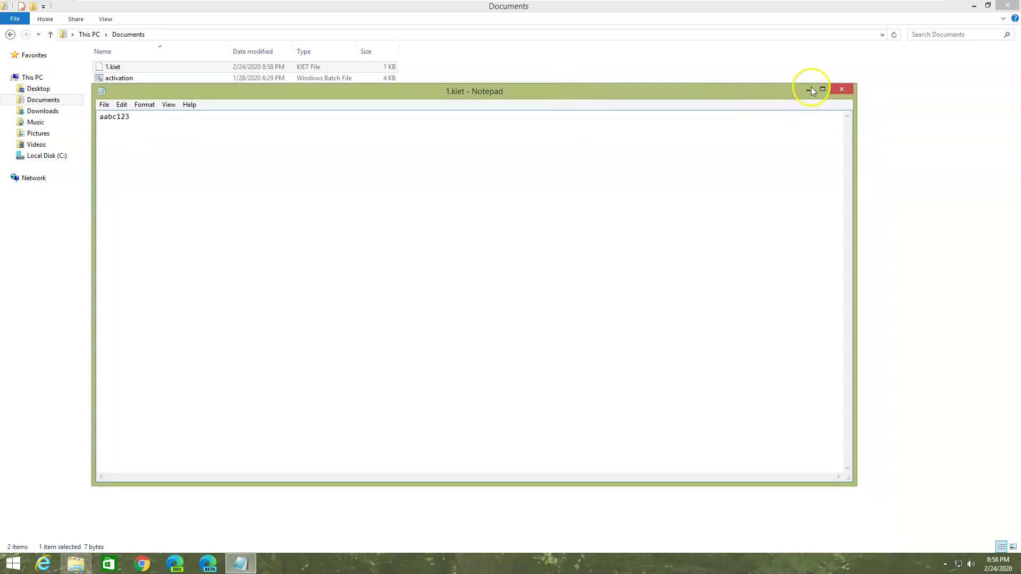
{"action": "left_click", "coordinate": [842, 89]}
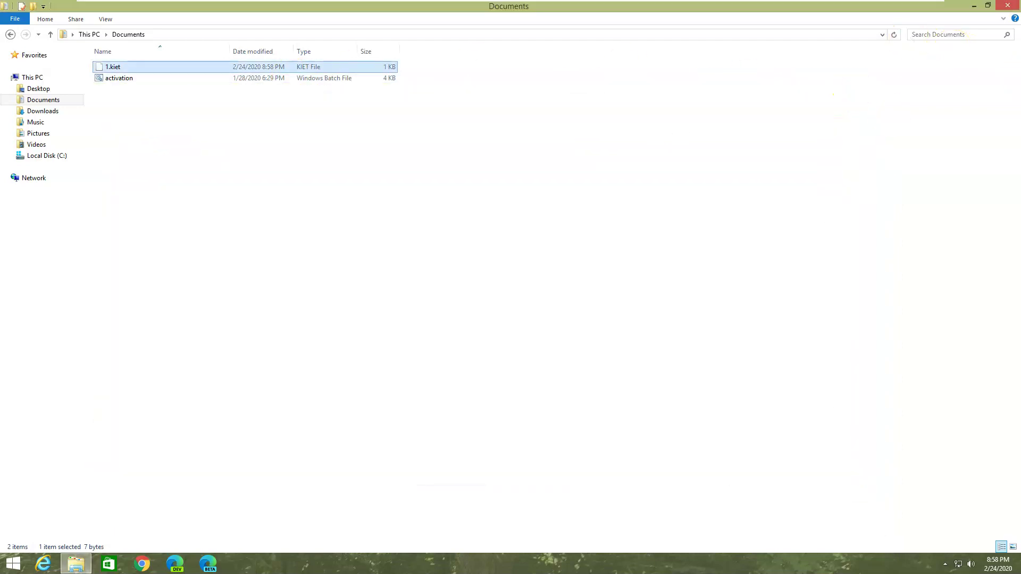
- Start Notepad from the Run box and type abc123 into a blank document
{"action": "left_click", "coordinate": [1007, 5]}
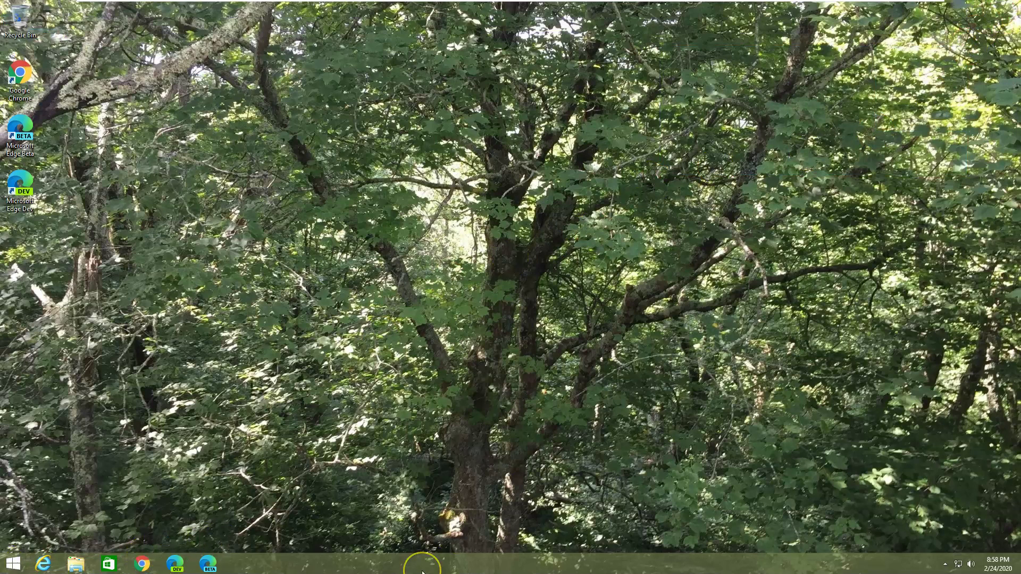
{"action": "key", "text": "super+r"}
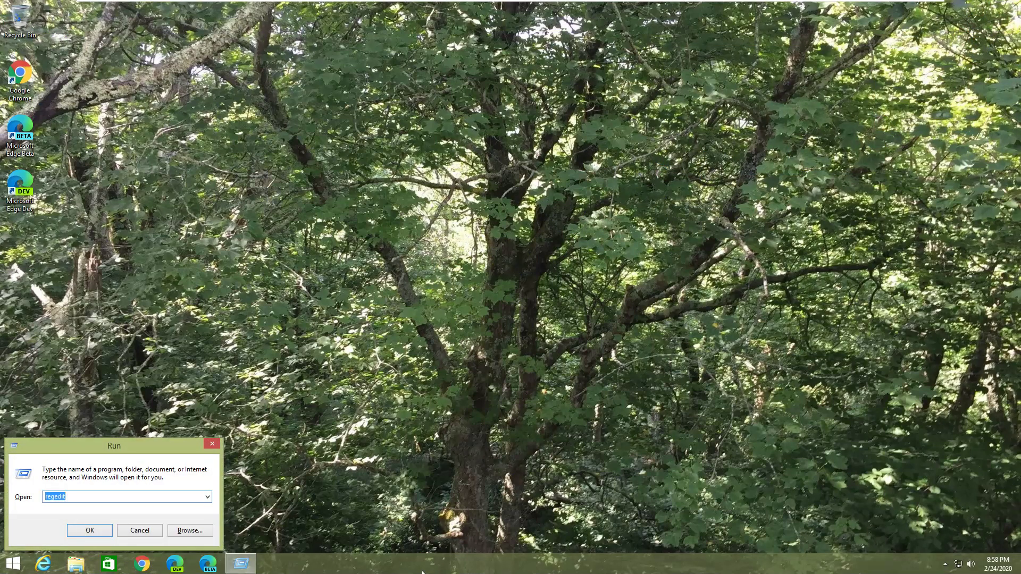
{"action": "type", "text": "notepad"}
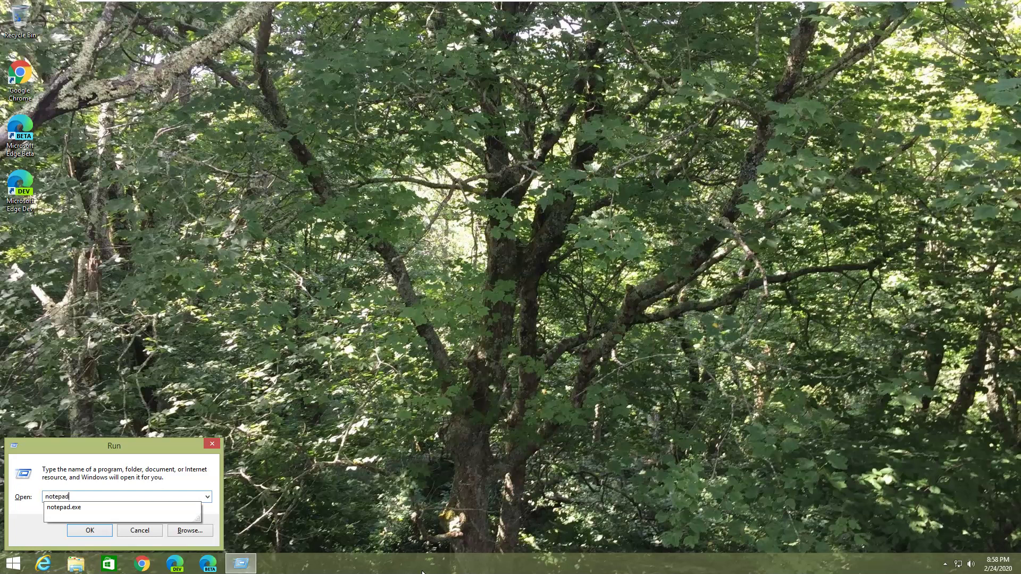
{"action": "key", "text": "Return"}
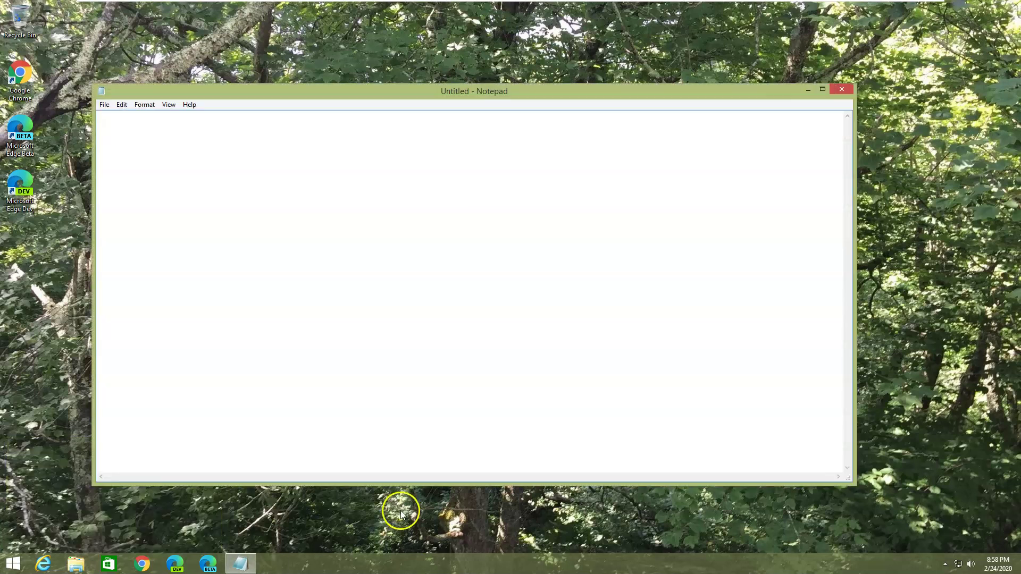
{"action": "left_click_drag", "start_coordinate": [356, 96], "coordinate": [328, 61]}
{"action": "type", "text": "a"}
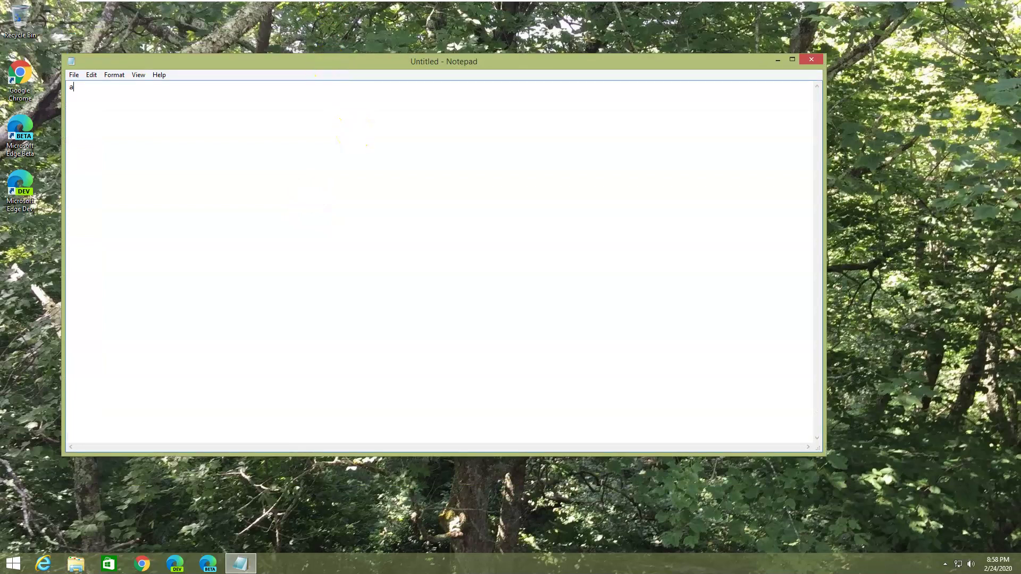
{"action": "type", "text": "bc123"}
- Save the note with the All Files type under the name 2.somefile
{"action": "left_click", "coordinate": [813, 59]}
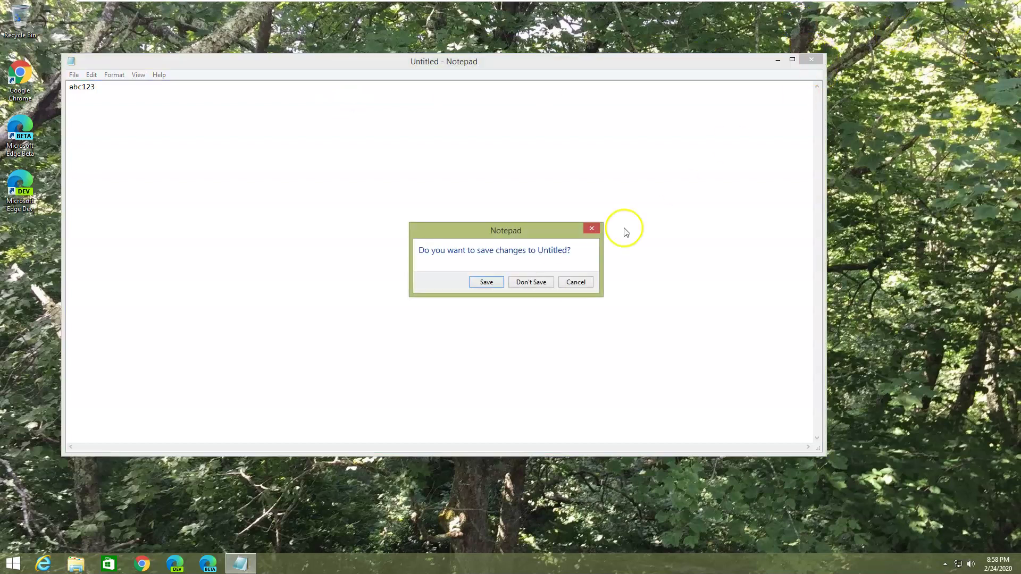
{"action": "left_click", "coordinate": [489, 284]}
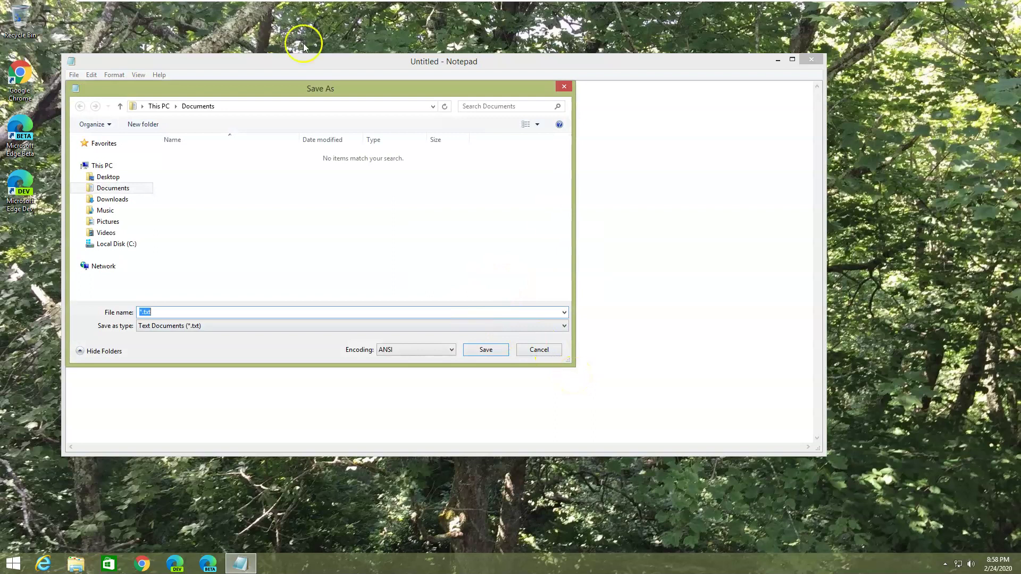
{"action": "left_click", "coordinate": [452, 326]}
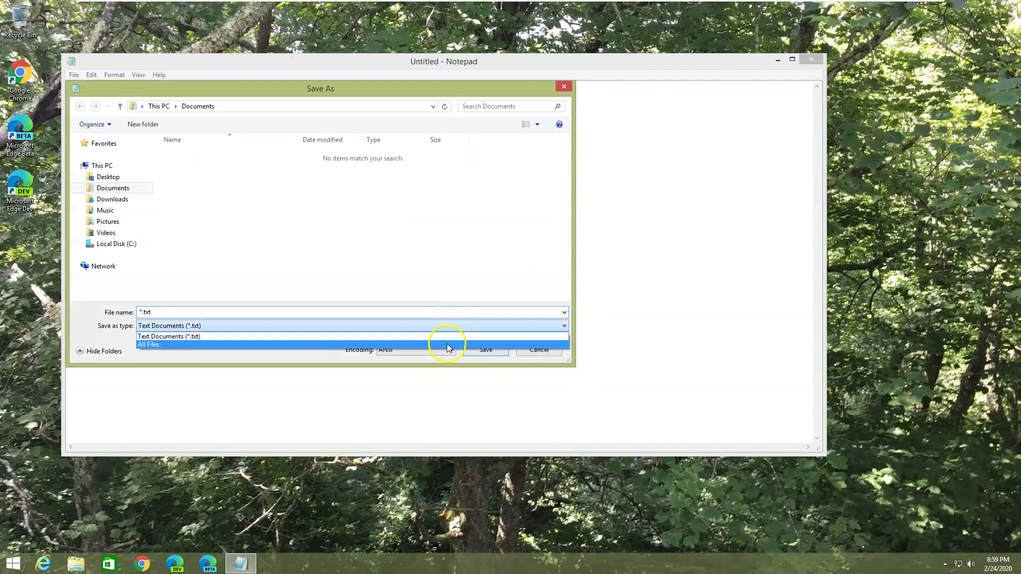
{"action": "left_click", "coordinate": [442, 344]}
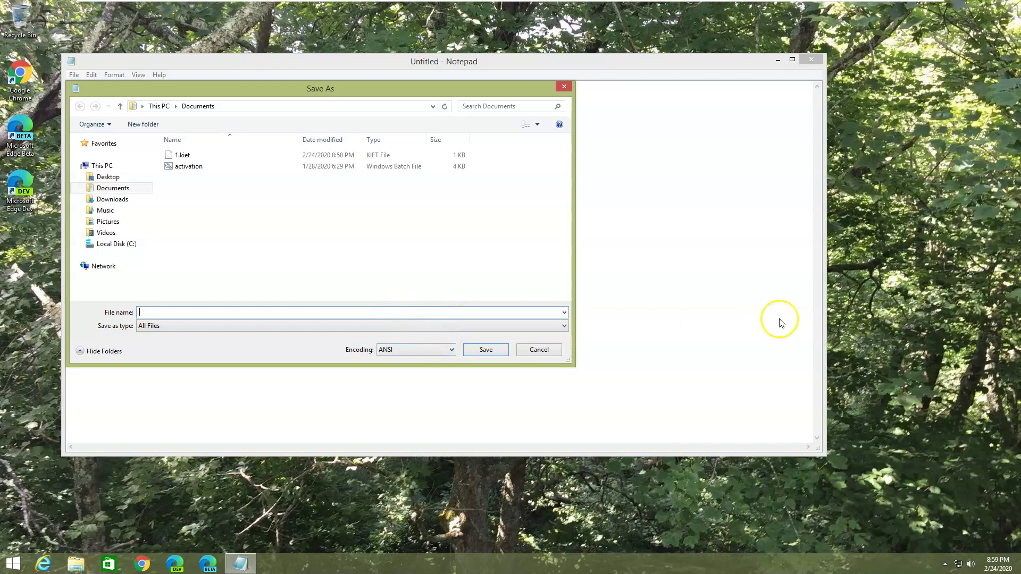
{"action": "type", "text": "2.somefile"}
- Finish saving 2.somefile and select it in File Explorer's Documents folder
{"action": "key", "text": "Return"}
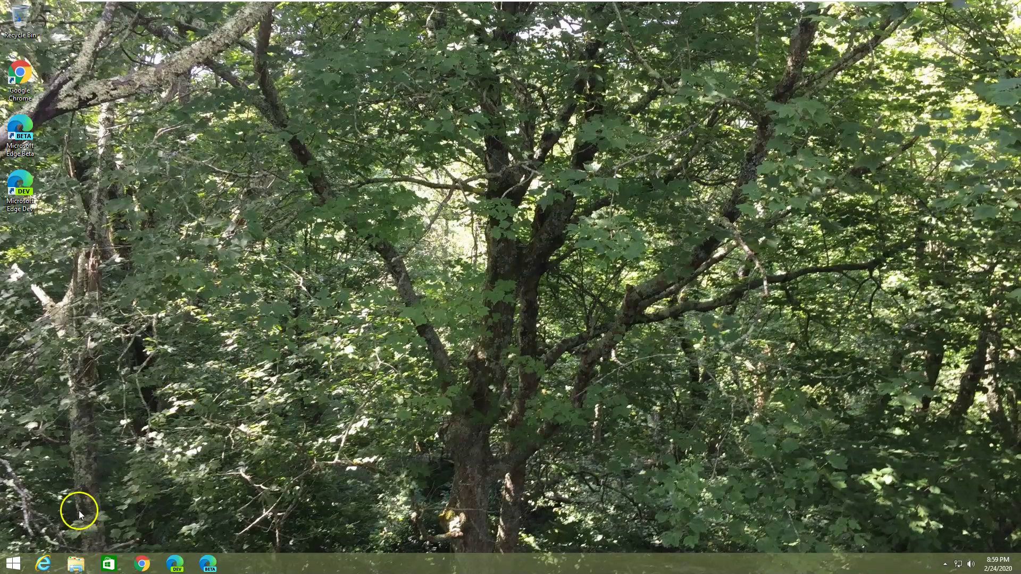
{"action": "left_click", "coordinate": [76, 564]}
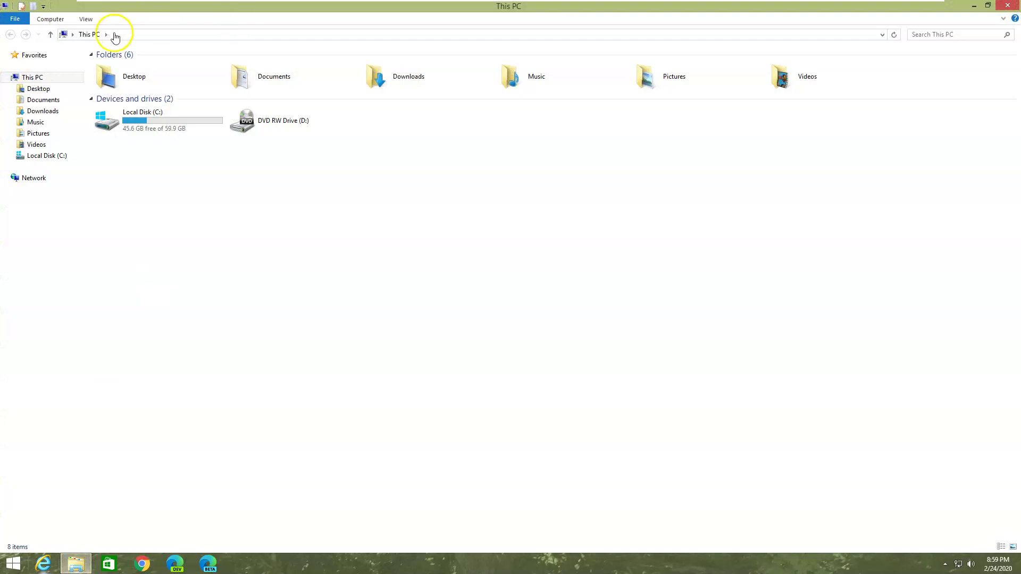
{"action": "left_click", "coordinate": [44, 100]}
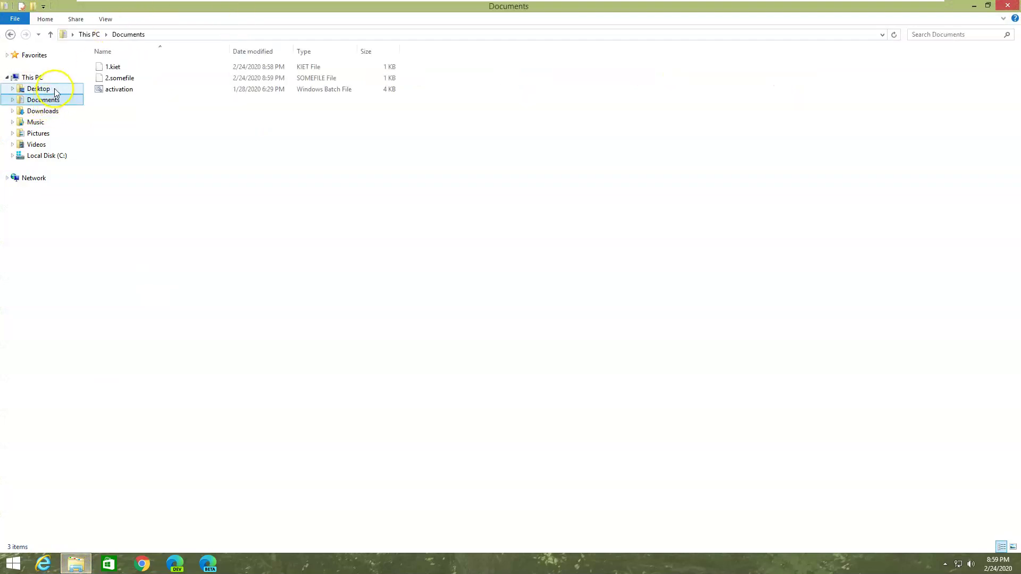
{"action": "left_click", "coordinate": [38, 89]}
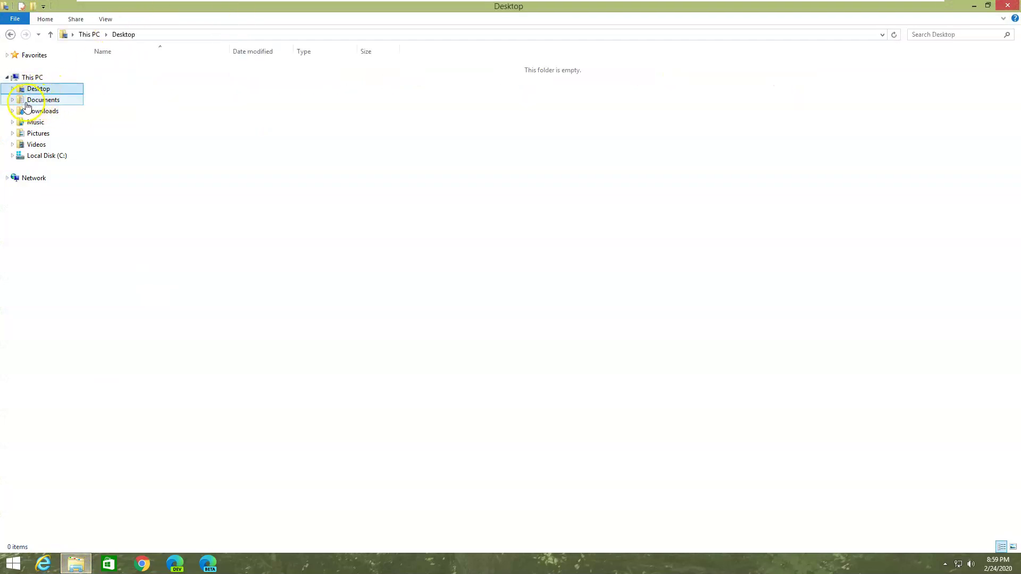
{"action": "left_click", "coordinate": [41, 101]}
{"action": "left_click", "coordinate": [119, 80]}
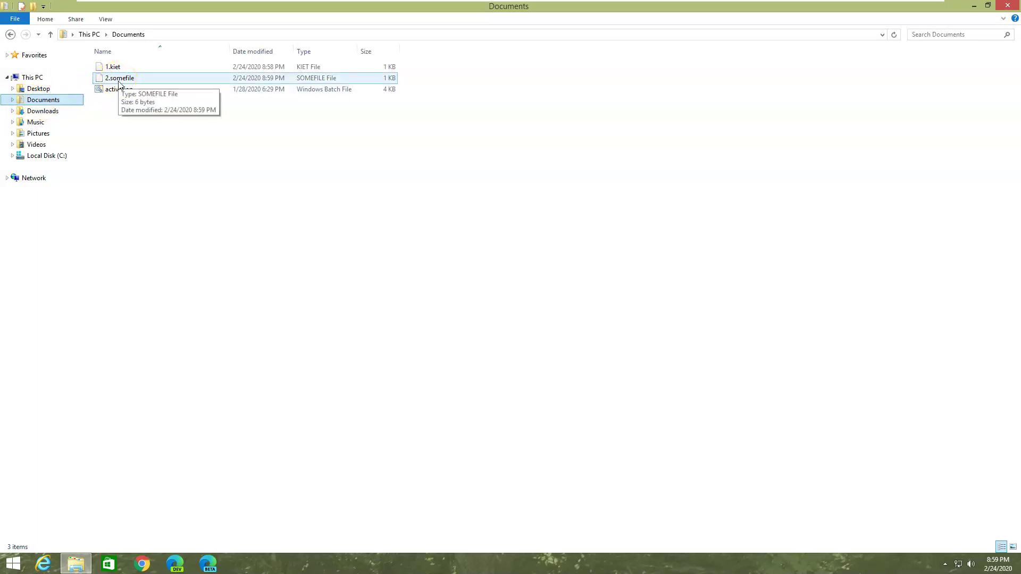
- Open 2.somefile with Notepad to view abc123, then close Notepad
{"action": "double_click", "coordinate": [119, 83]}
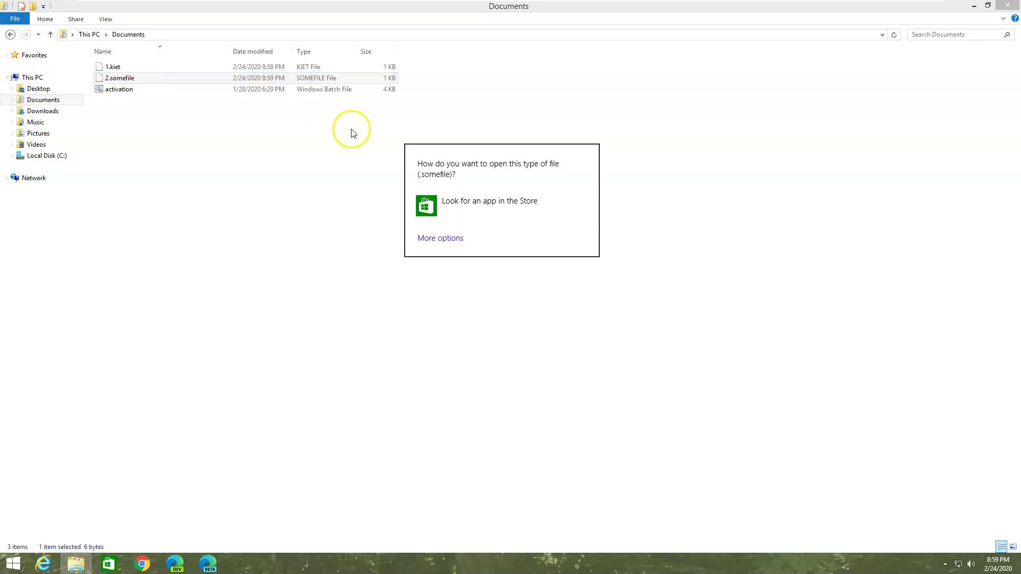
{"action": "left_click", "coordinate": [434, 244]}
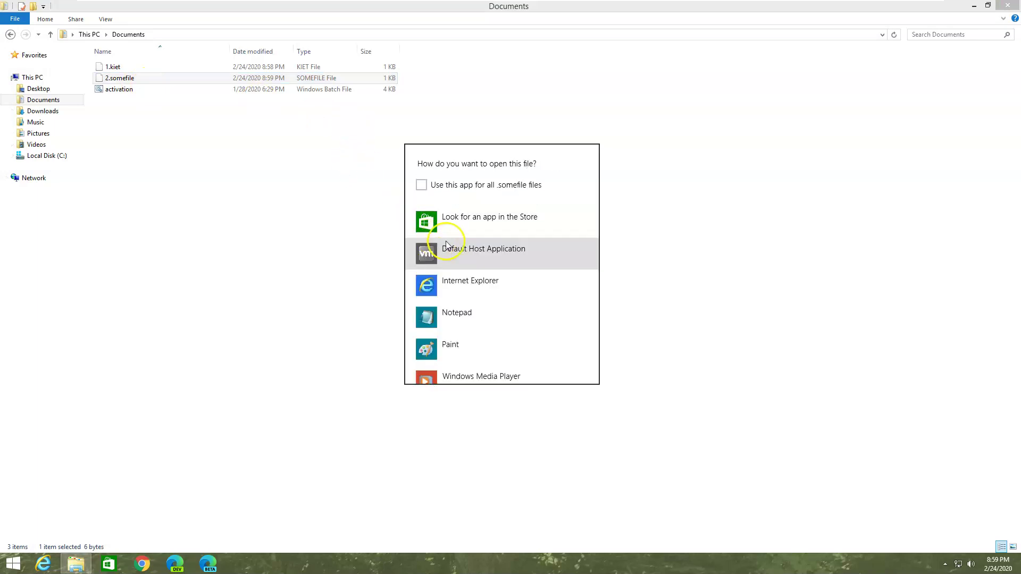
{"action": "scroll", "coordinate": [460, 295], "scroll_direction": "down", "scroll_amount": 3}
{"action": "scroll", "coordinate": [450, 259], "scroll_direction": "up", "scroll_amount": 1}
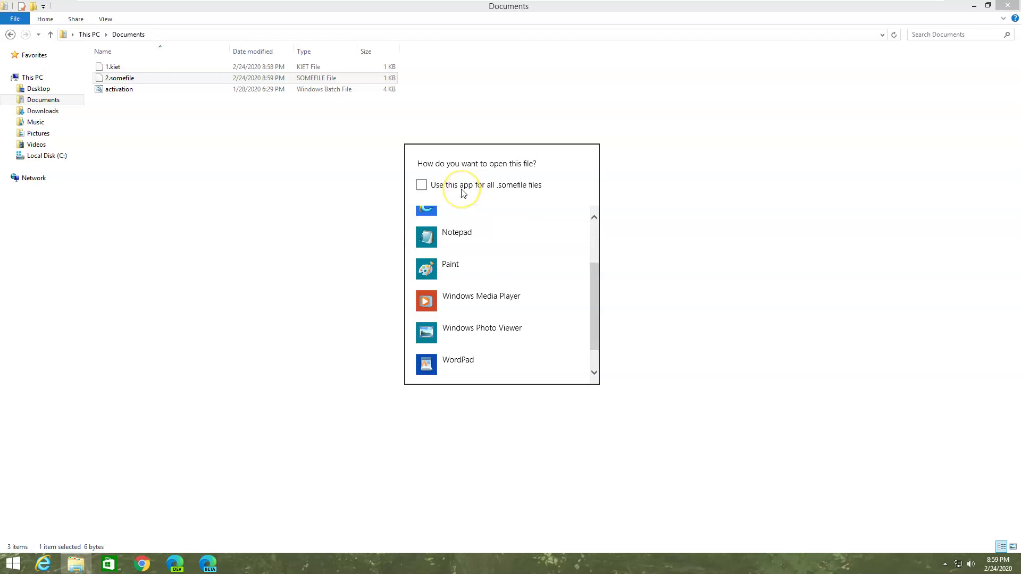
{"action": "left_click", "coordinate": [495, 244]}
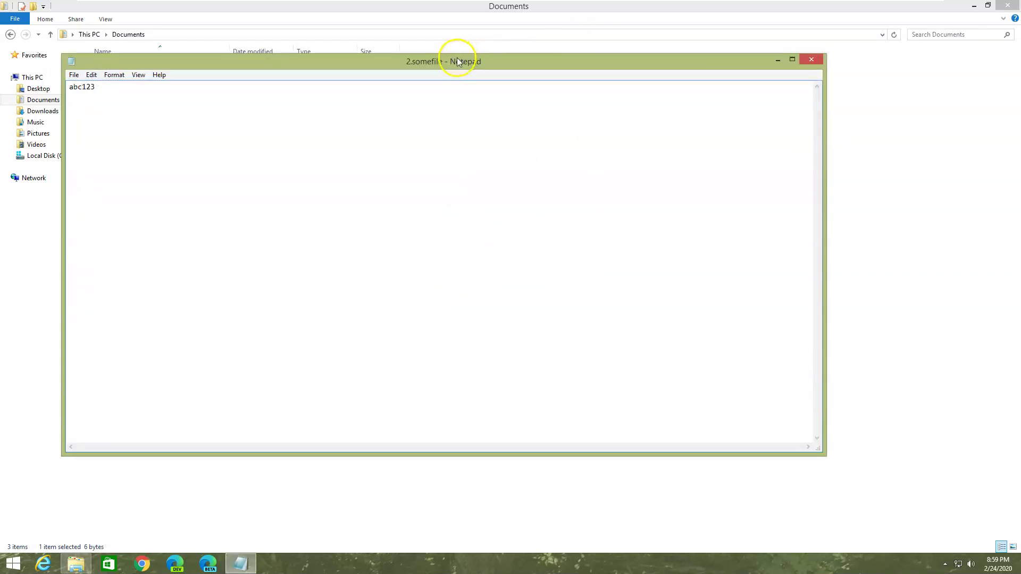
{"action": "left_click_drag", "start_coordinate": [455, 62], "coordinate": [510, 66]}
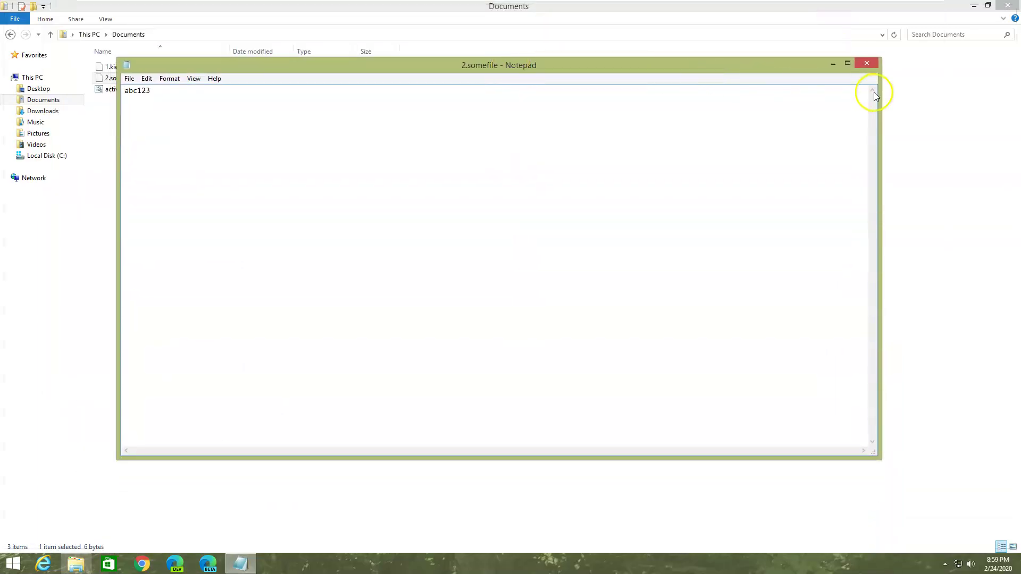
{"action": "left_click", "coordinate": [868, 63]}
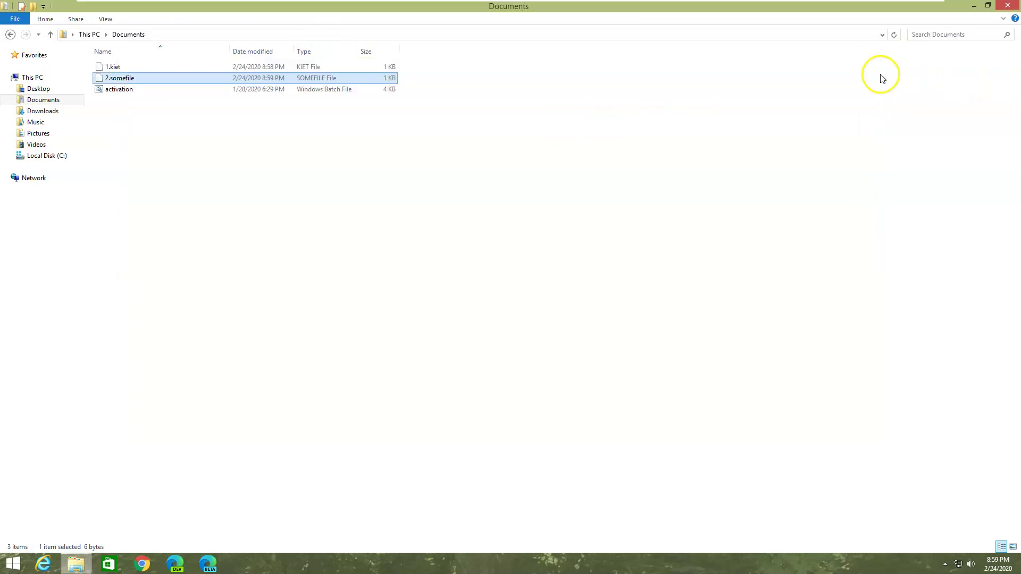
- Close the Documents folder window, leaving only the bare desktop
{"action": "left_click", "coordinate": [1008, 6]}
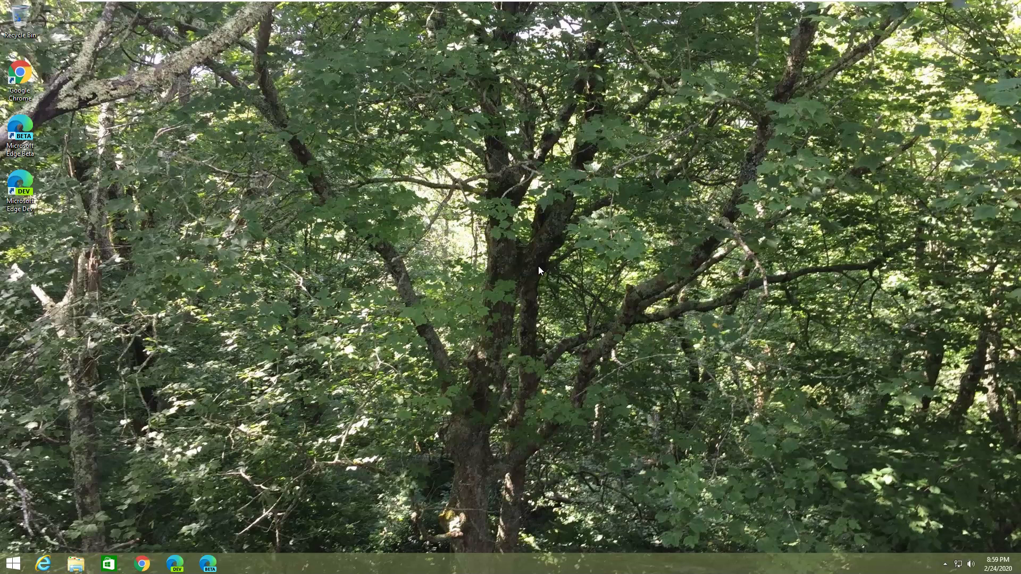
{"action": "left_click_drag", "start_coordinate": [360, 183], "coordinate": [374, 283]}
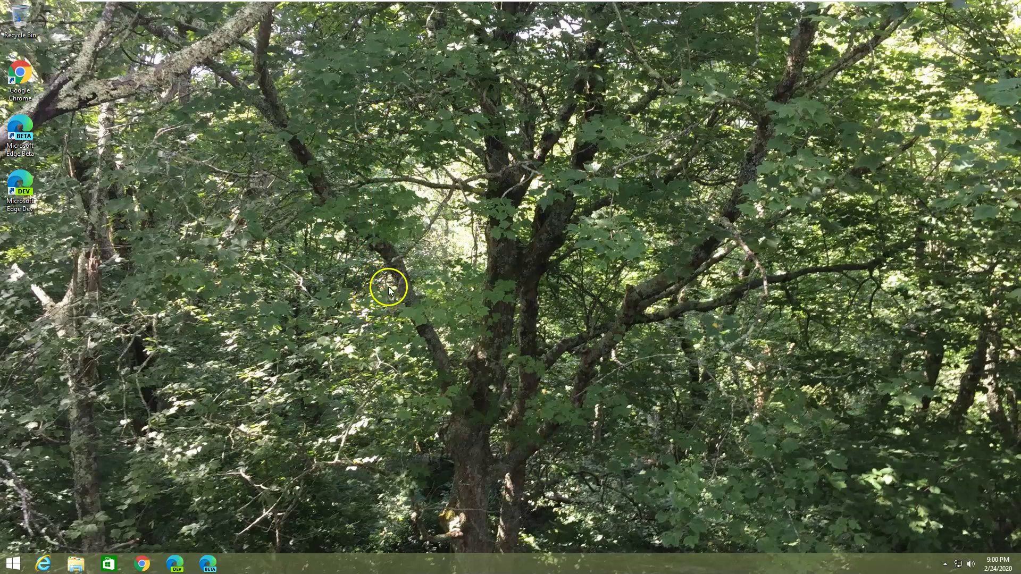